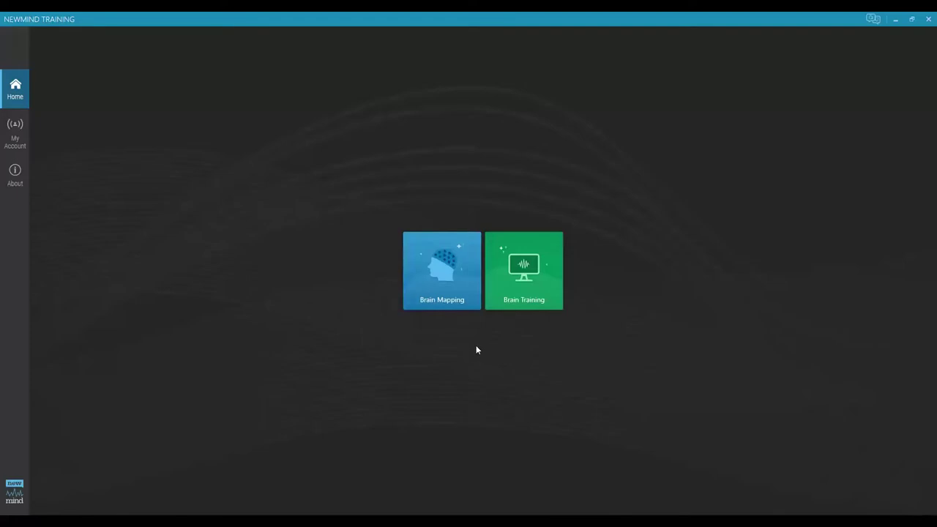
- Open the Brain Mapping section from the home screen
click(441, 274)
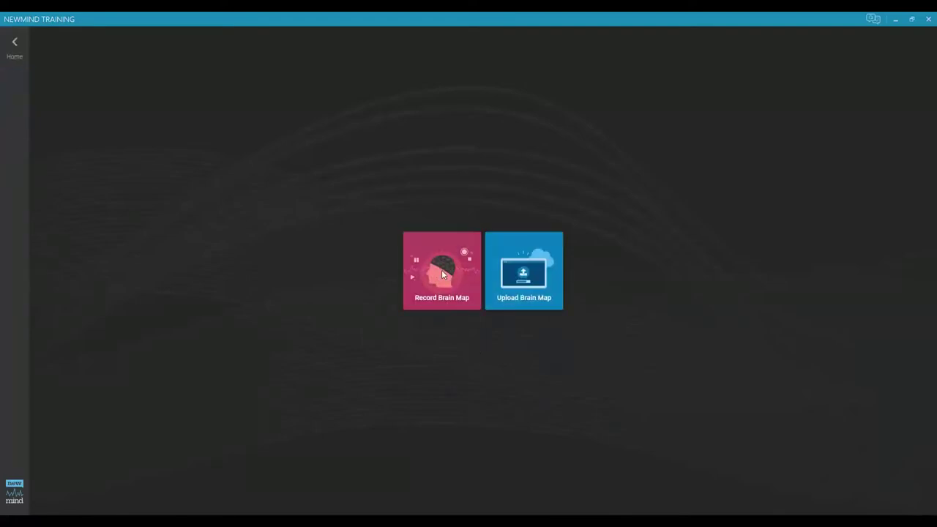
- Start a brain map upload and choose the test client
click(524, 277)
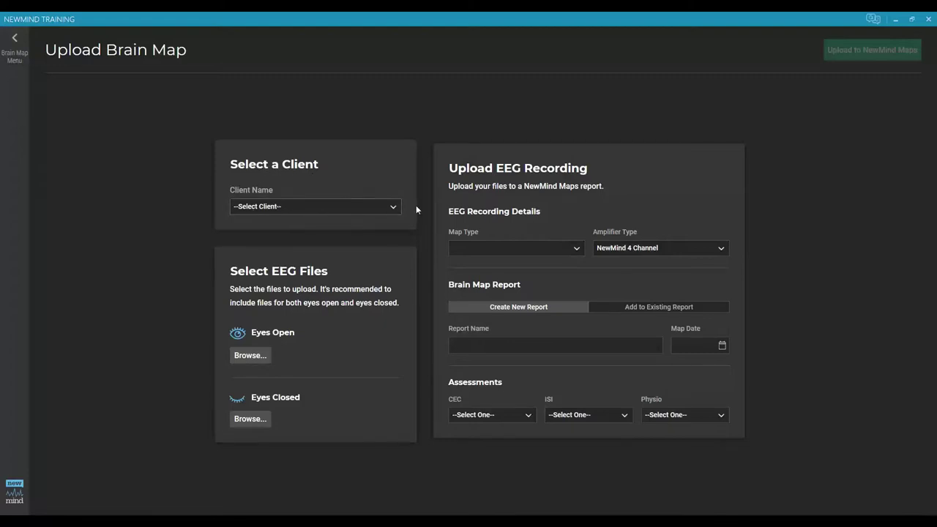
click(392, 207)
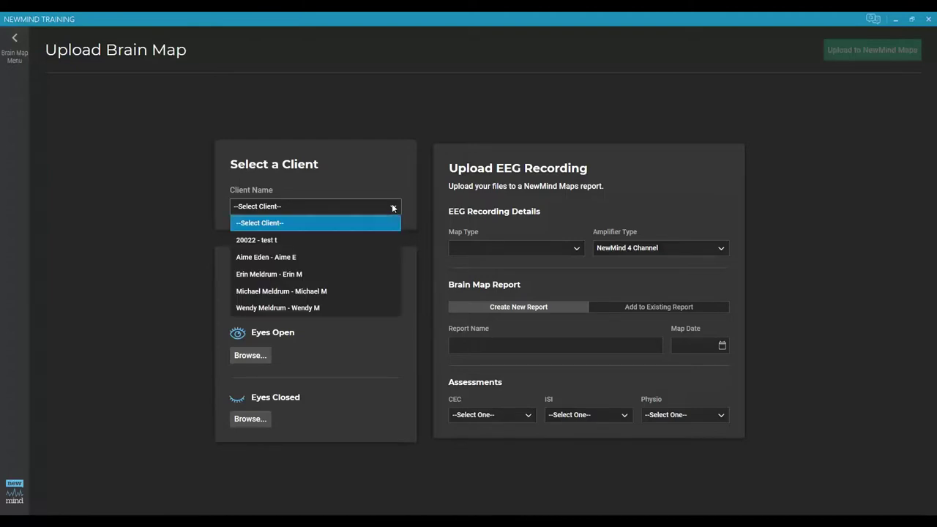
click(262, 241)
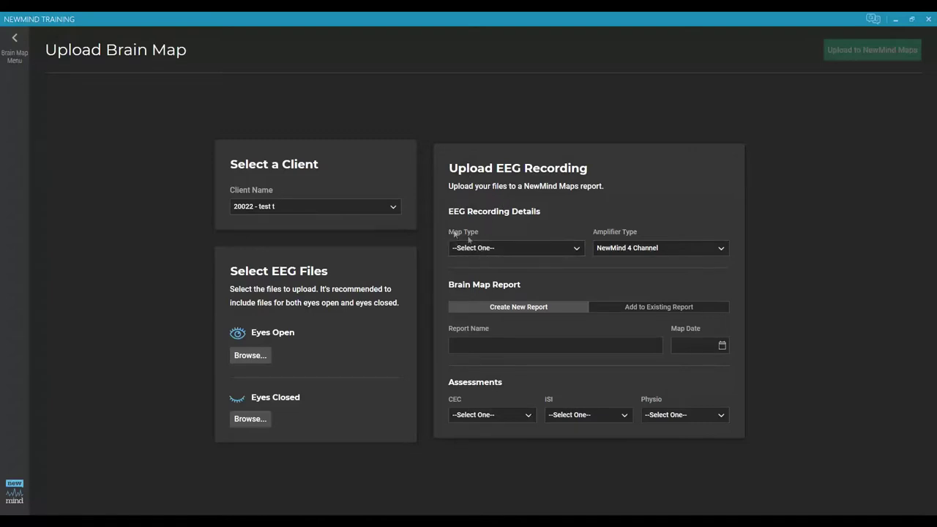
- Set map type 19 Point - Full Q, amplifier NewMind 4 Channel, and Add to Existing Report
click(577, 252)
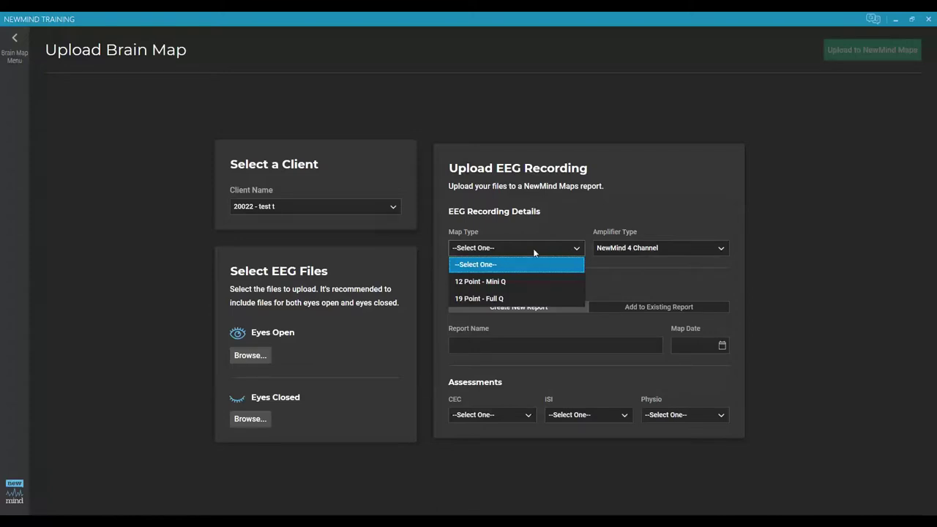
click(515, 297)
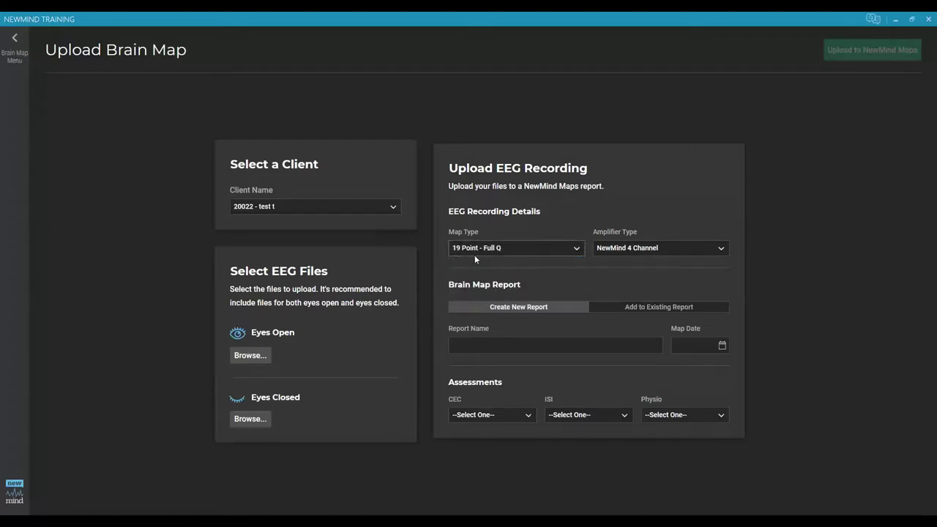
click(629, 251)
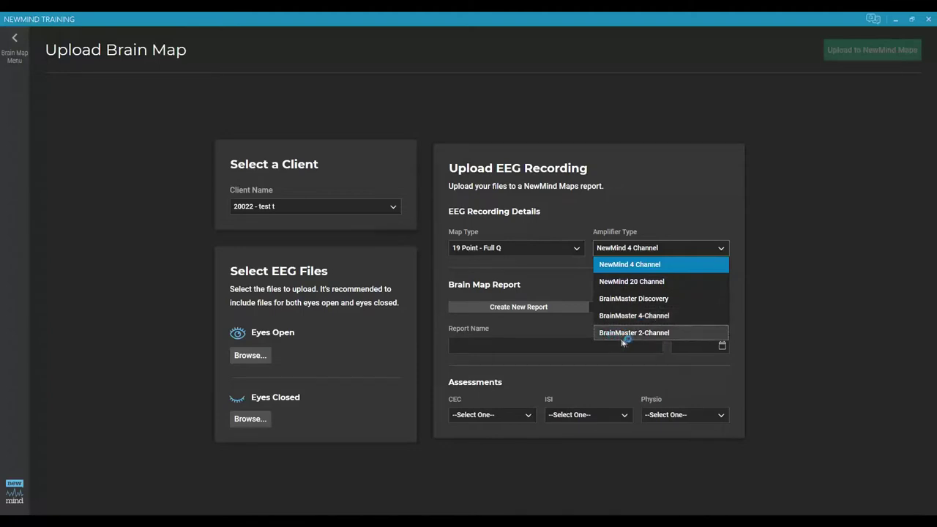
click(630, 264)
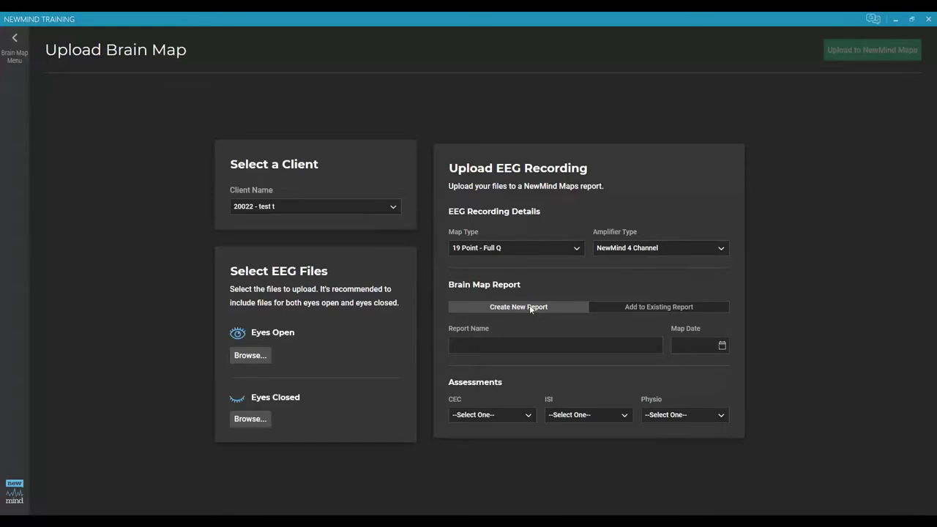
click(650, 308)
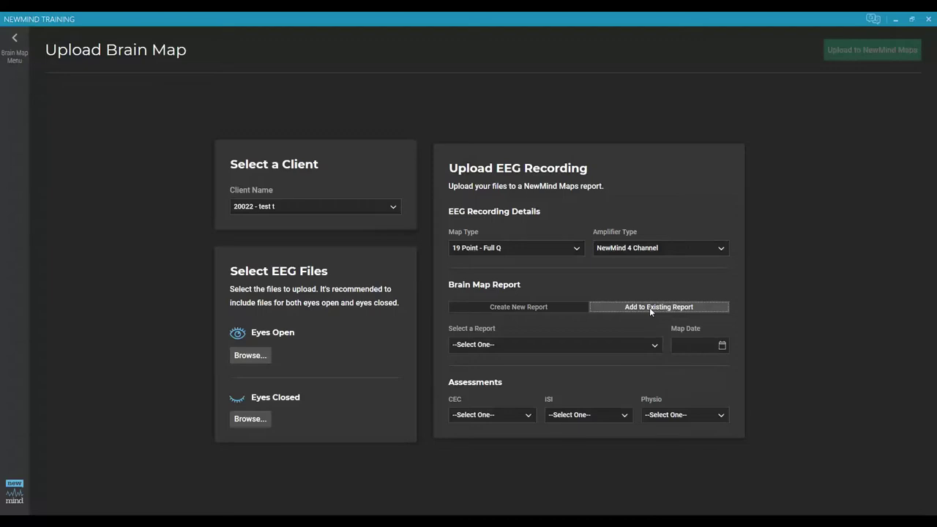
click(579, 344)
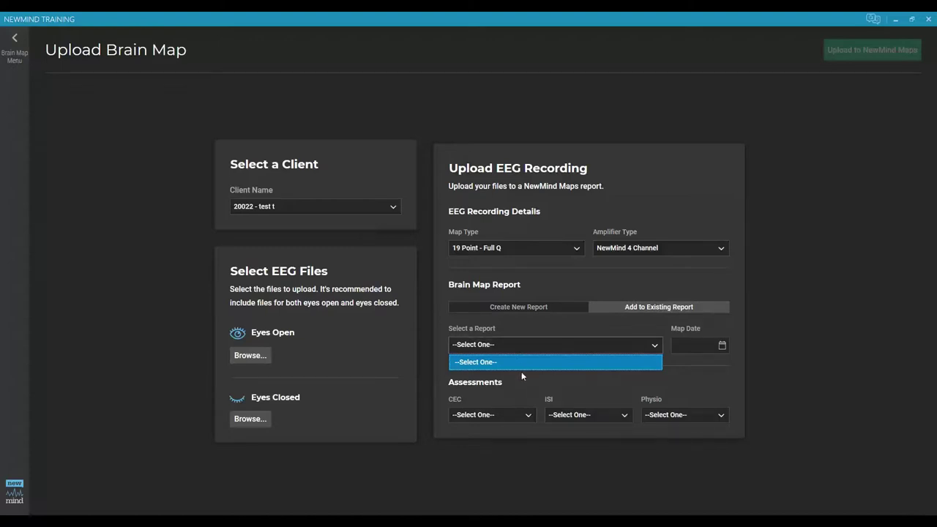
click(527, 305)
click(510, 308)
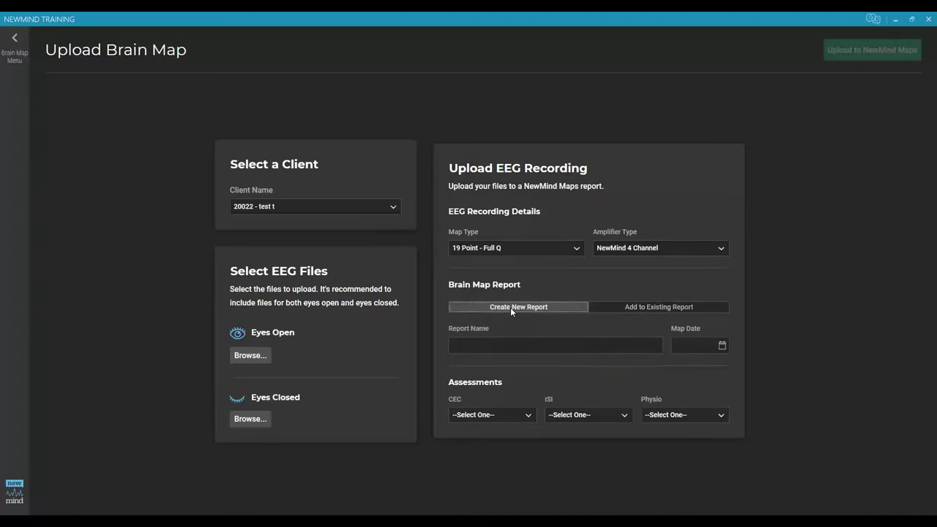
click(529, 344)
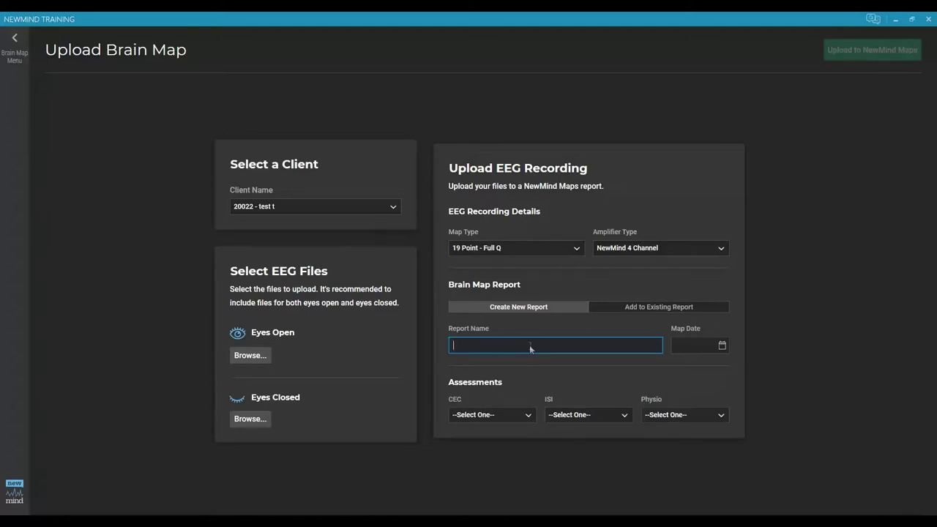
- Name the report '1st Map' and set the map date to February 3, 2022
text(1st)
text(Map)
click(722, 347)
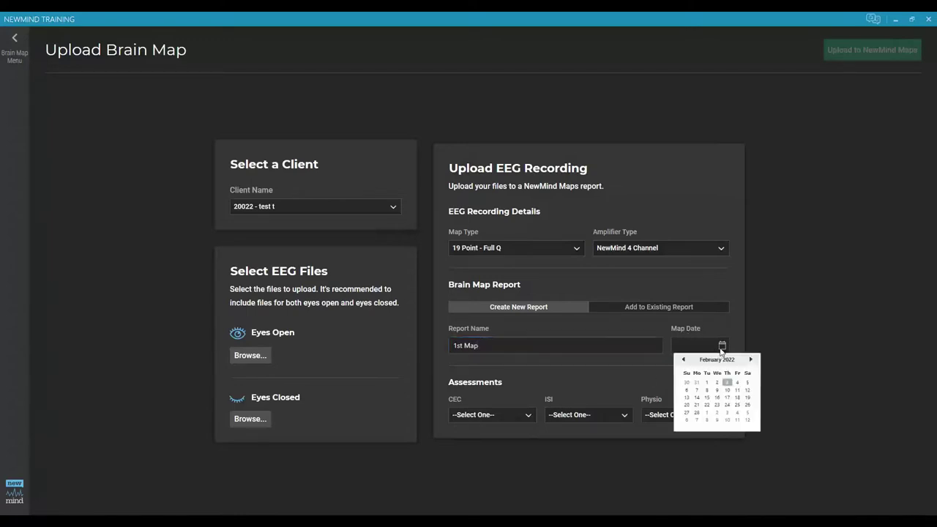
click(727, 383)
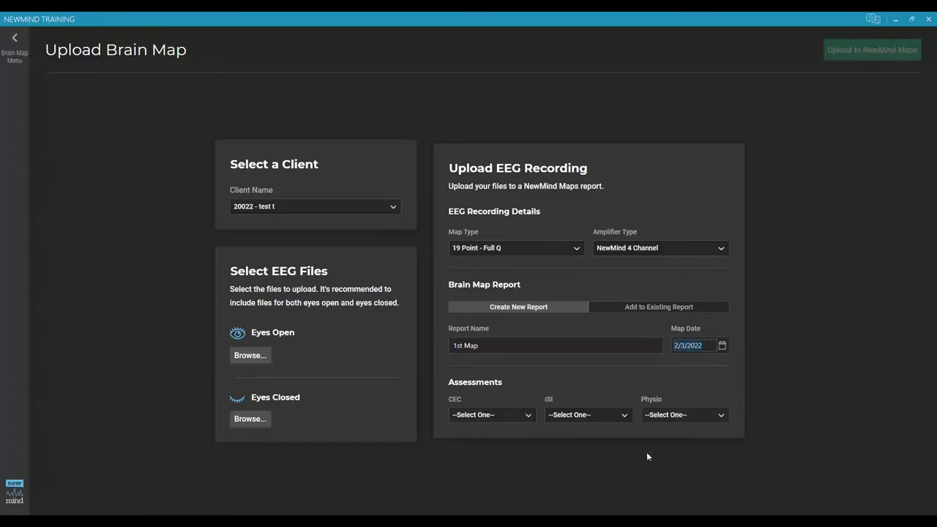
- Review the Physio, ISI and CEC assessment lists, then browse for the eyes-open file
click(658, 416)
click(573, 418)
click(608, 417)
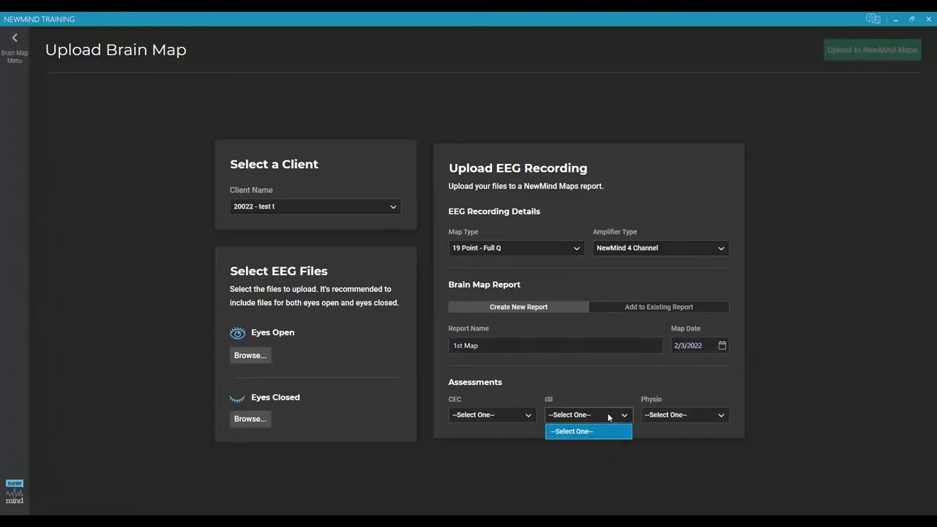
click(510, 415)
click(511, 415)
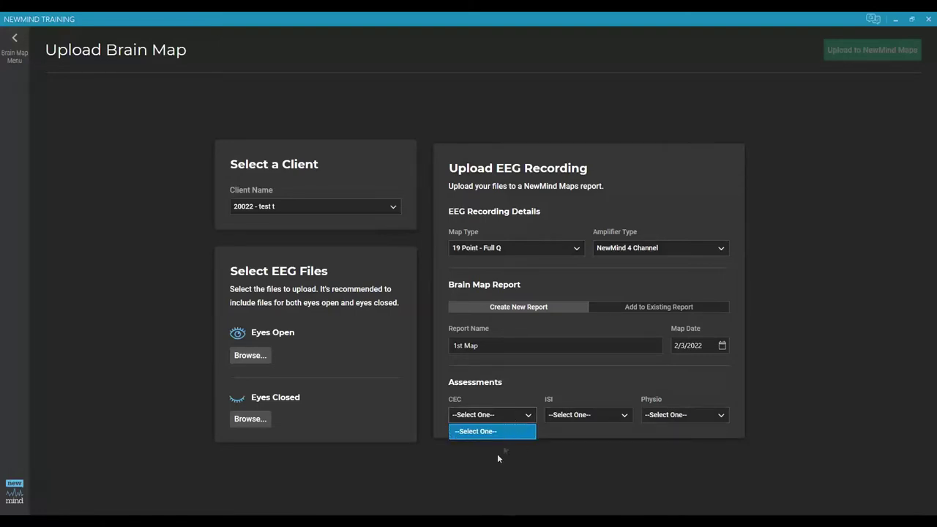
click(563, 445)
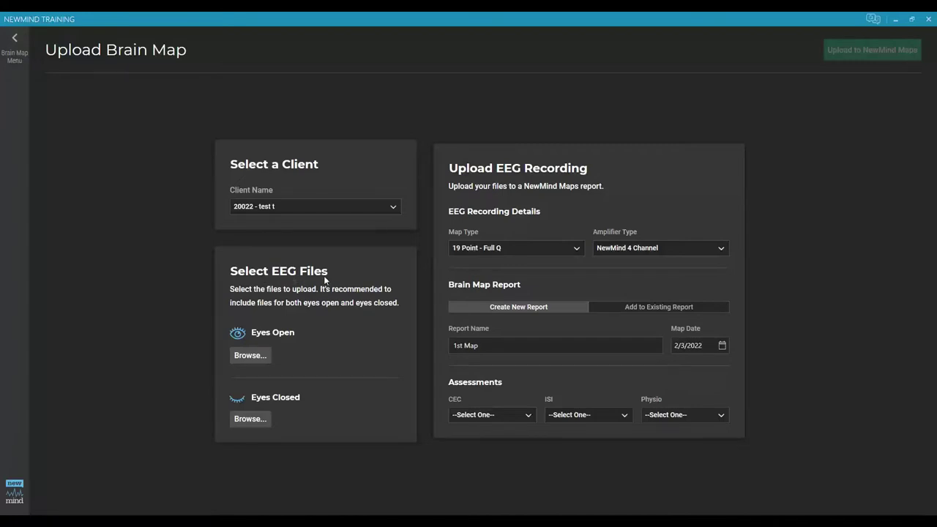
click(251, 355)
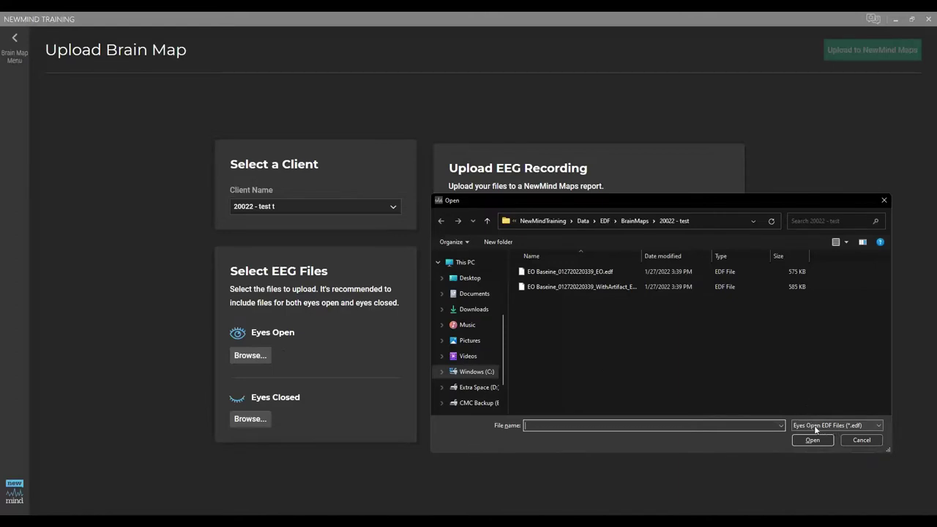
click(597, 272)
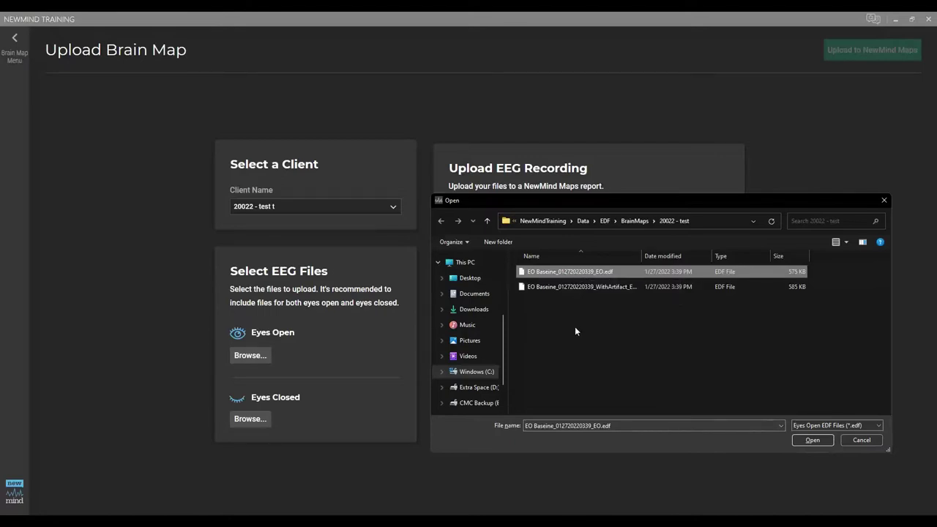
click(585, 287)
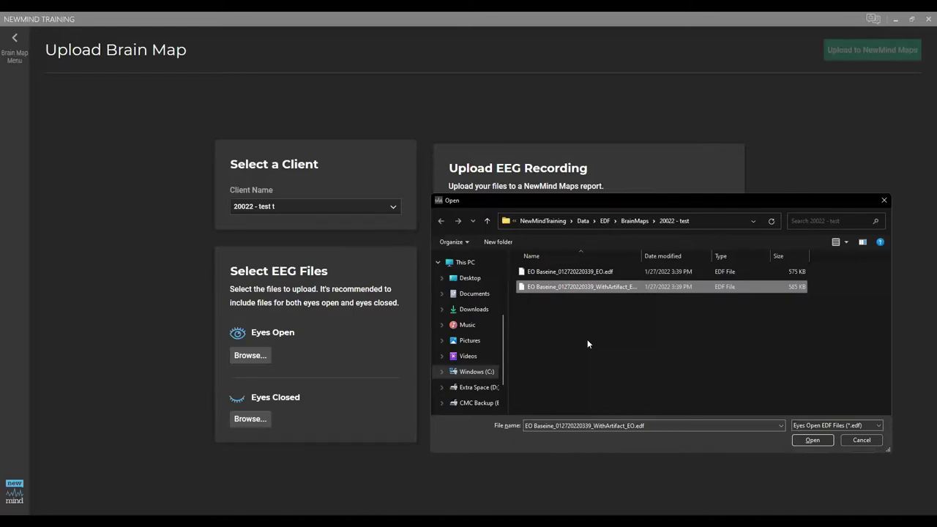
double_click(580, 272)
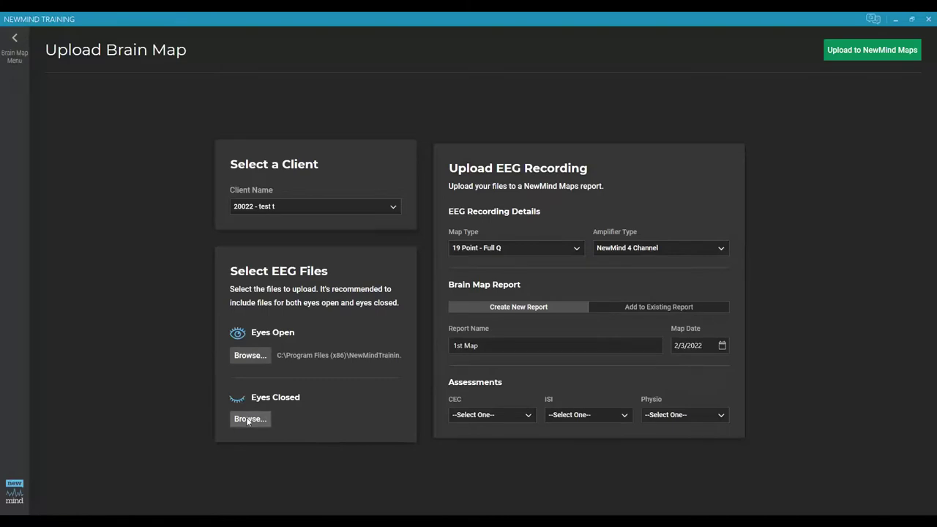
click(248, 421)
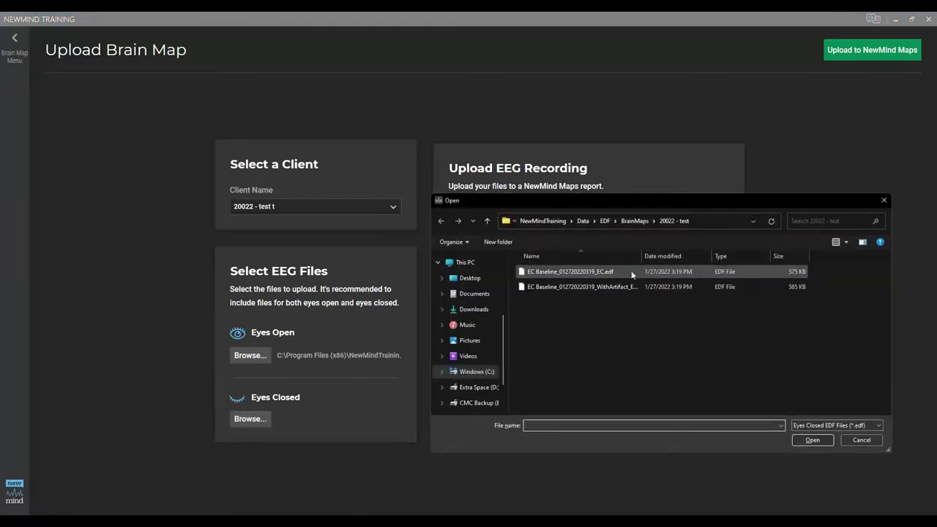
double_click(586, 271)
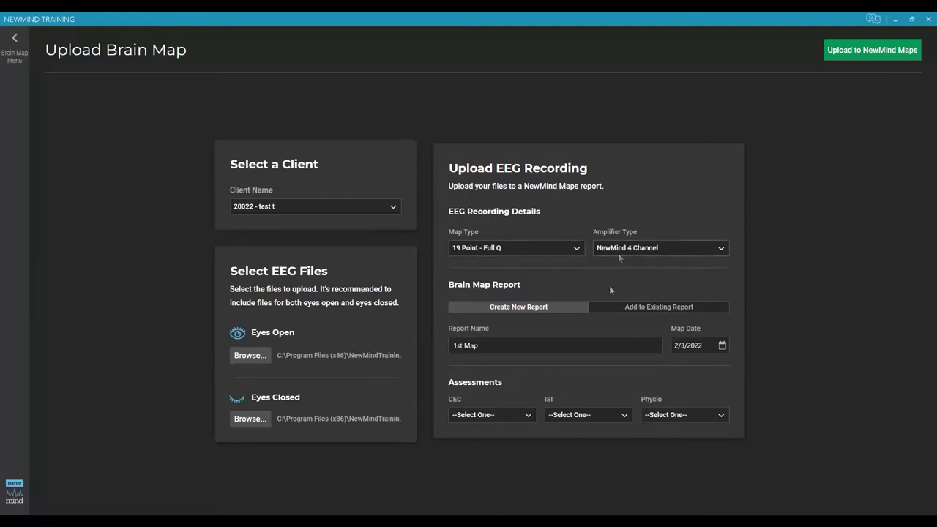
drag(549, 350, 434, 358)
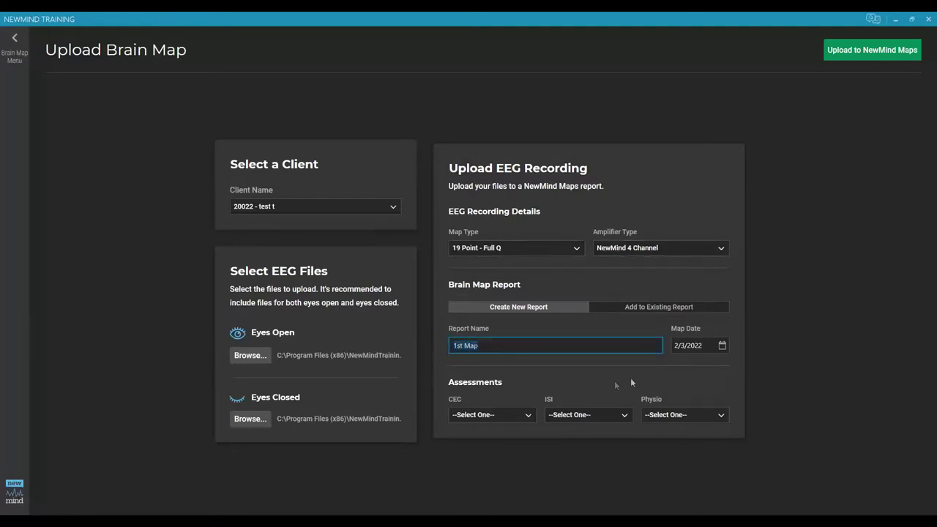
- Send the recordings to NewMind Maps and switch to the NewMind Maps browser window
drag(707, 346, 675, 348)
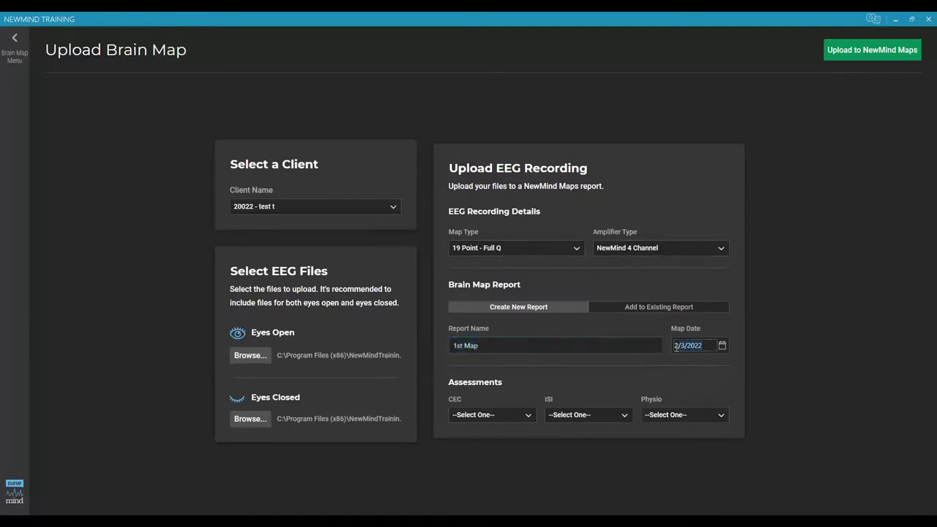
click(869, 51)
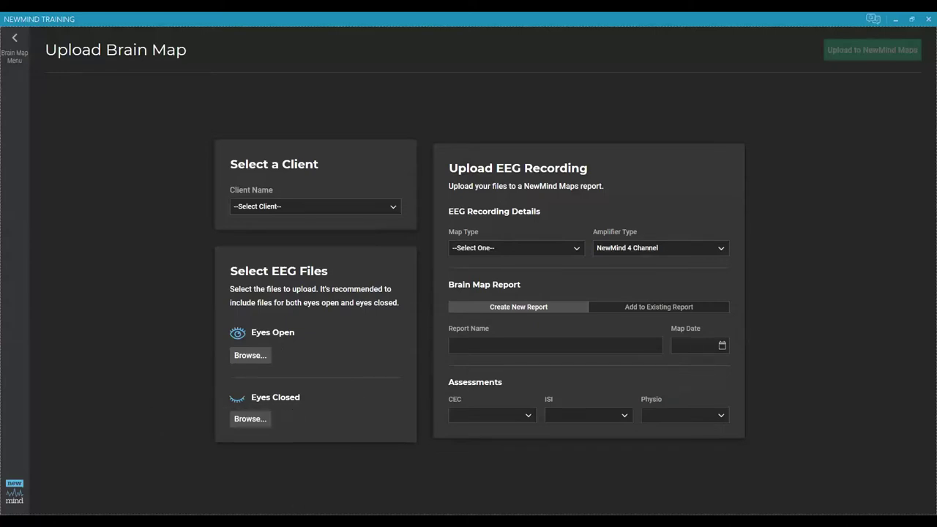
click(331, 488)
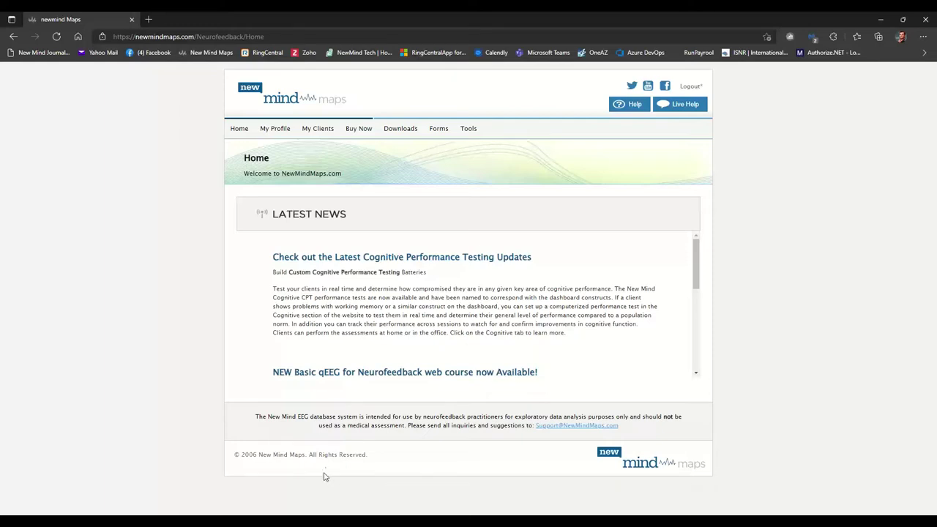
- Open the test client's Brain Maps list under My Clients and highlight the 1st Map entry
click(317, 128)
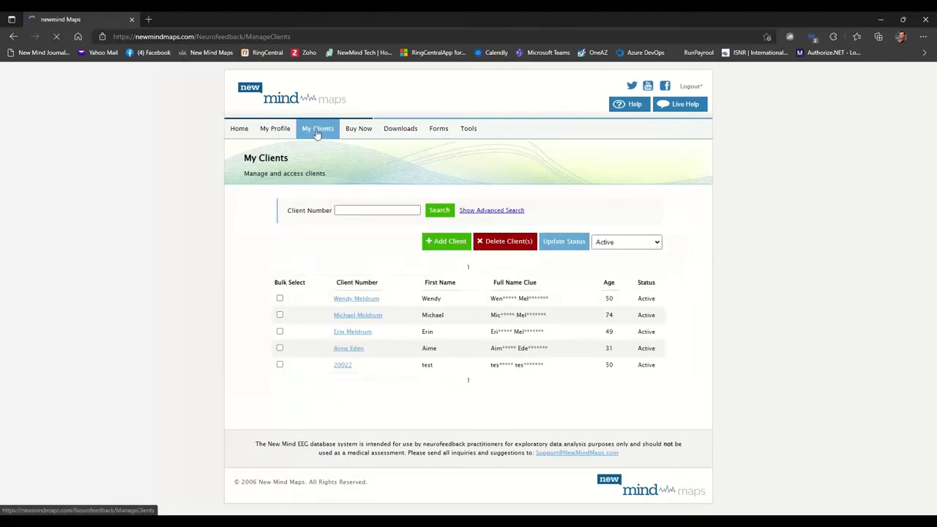
click(342, 366)
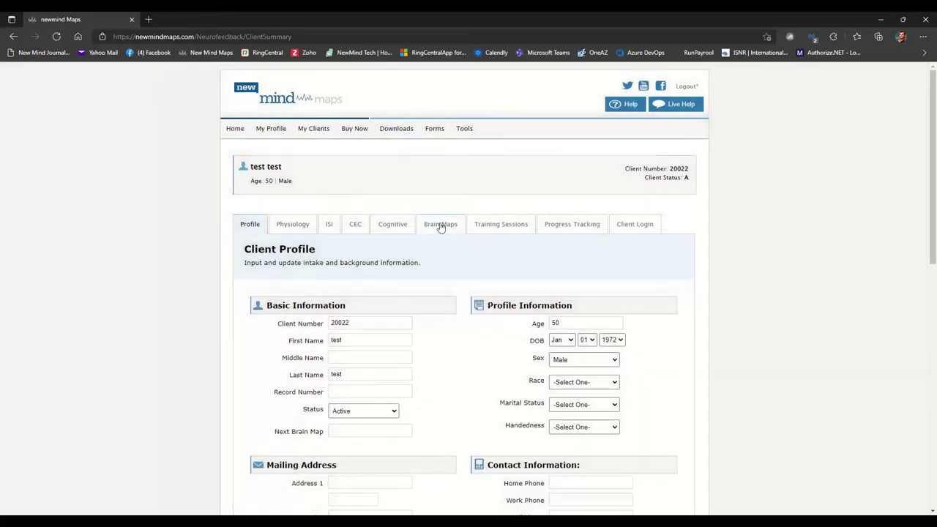
click(441, 226)
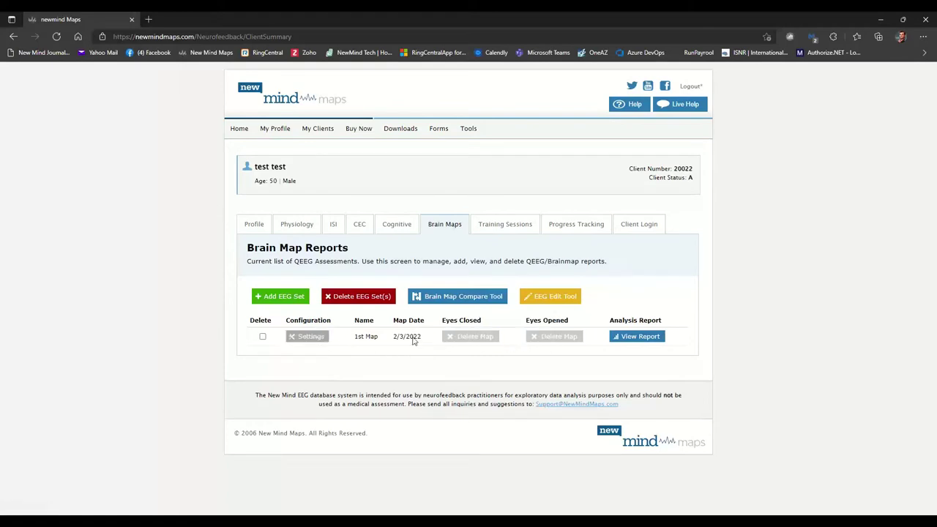
drag(354, 338, 378, 341)
- Add a new EEG set named '2nd Map'
click(235, 358)
click(282, 302)
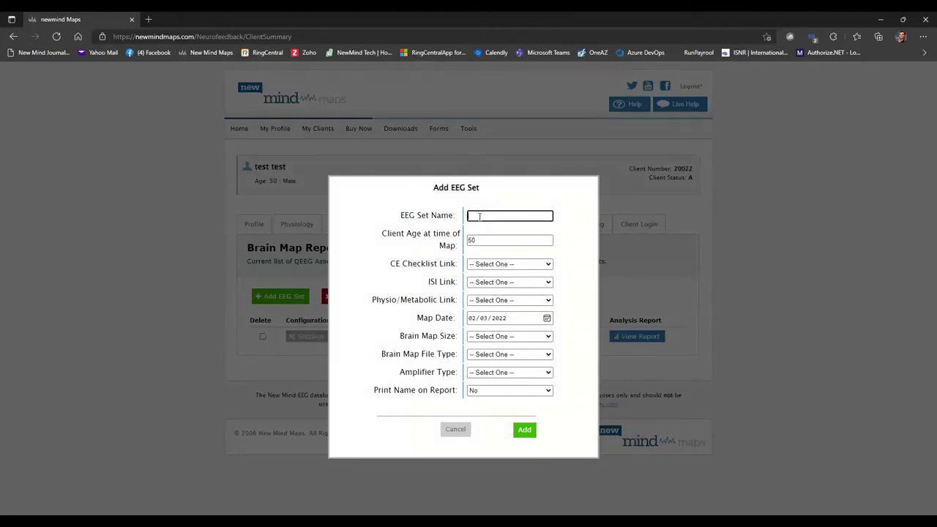
text(2nd Map)
- Link the Jan 26, 2022 physio record and keep 02/03/2022 as the map date
click(477, 263)
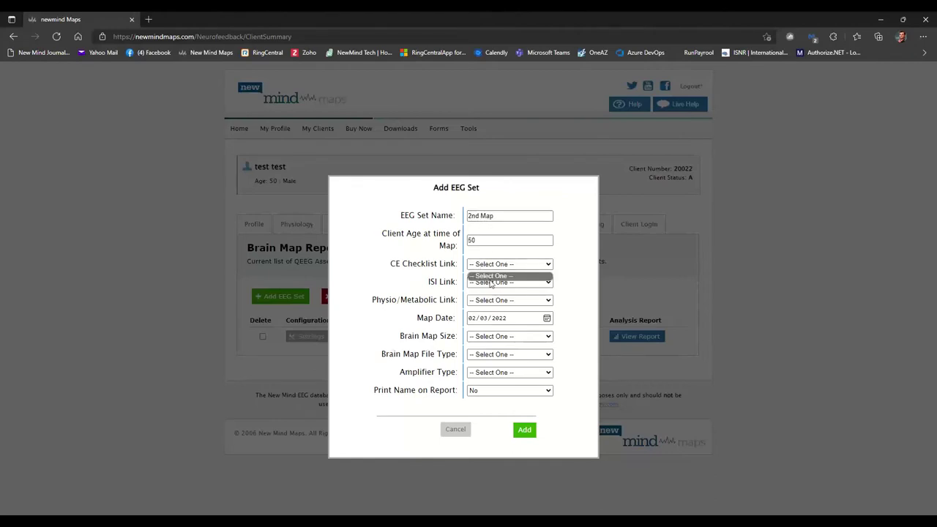
click(491, 285)
click(491, 284)
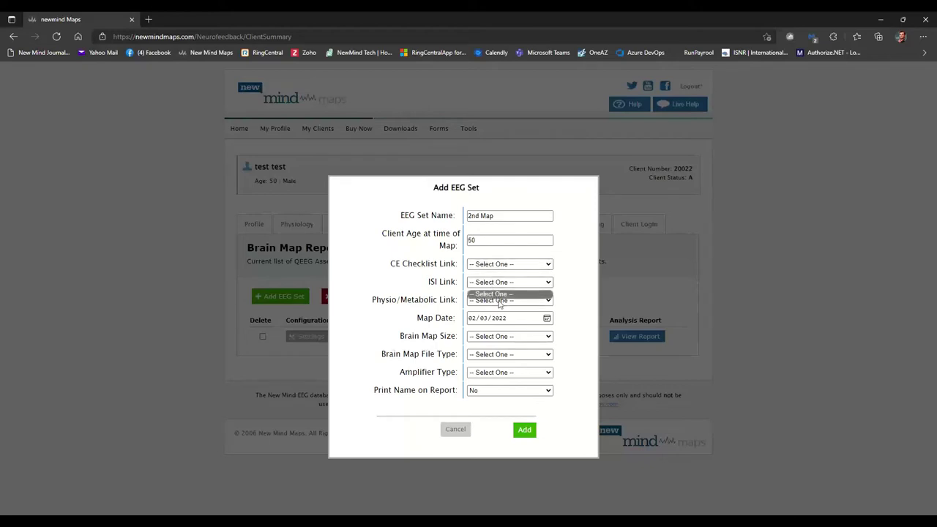
click(501, 301)
click(489, 320)
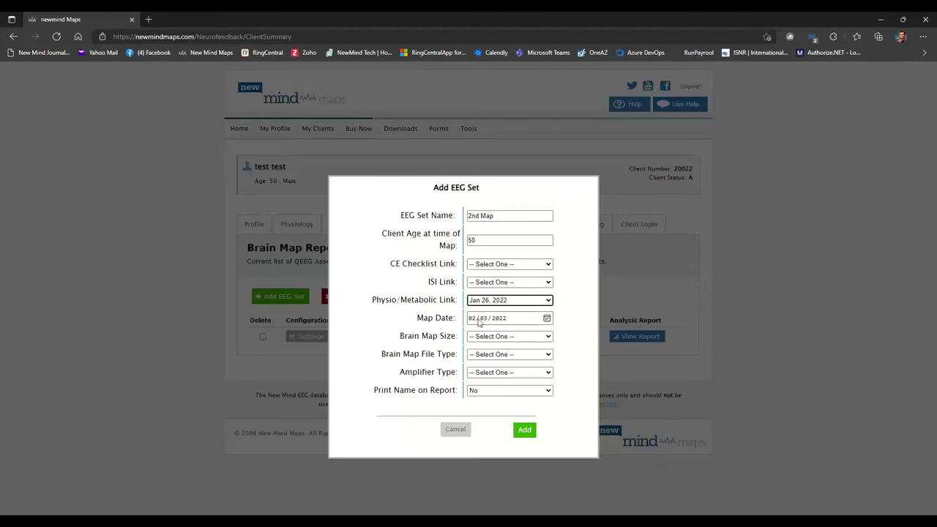
click(547, 318)
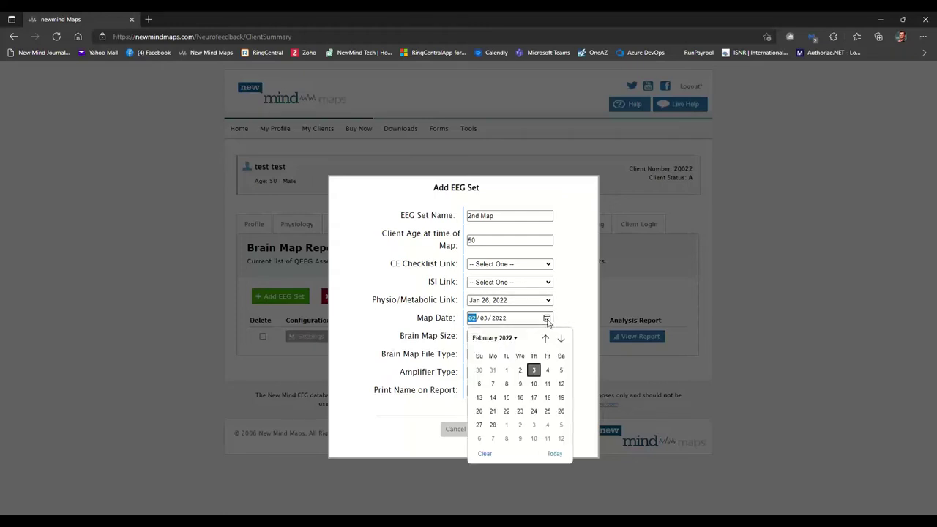
click(533, 370)
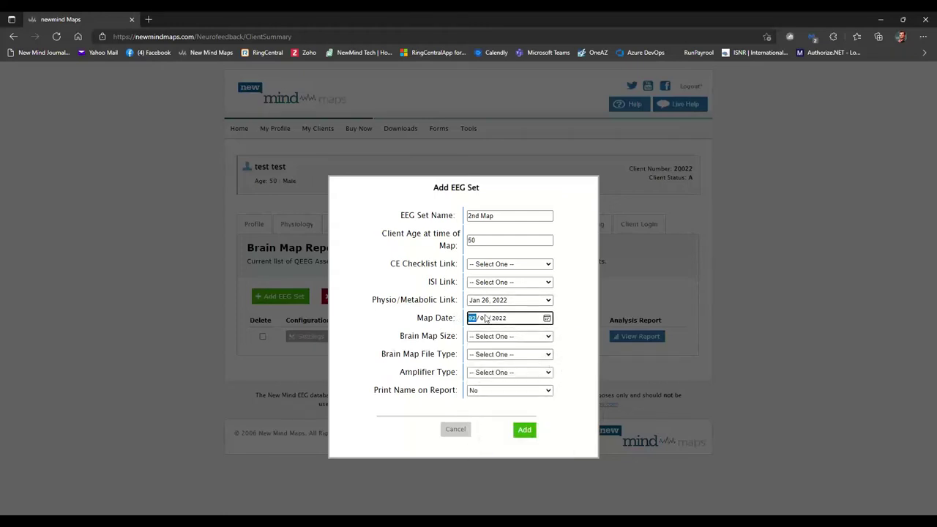
click(503, 338)
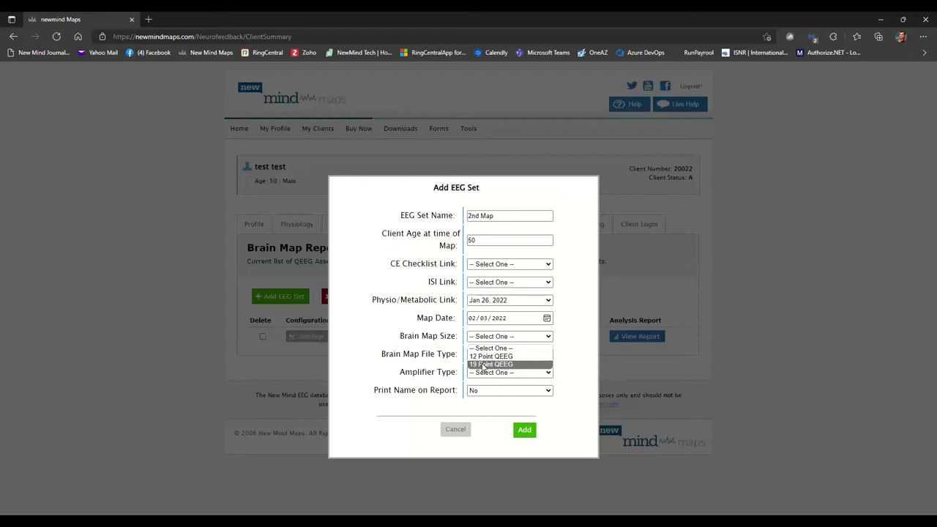
- Set Brain Map Size to 19 Point QEEG and file type to EDF File
click(483, 365)
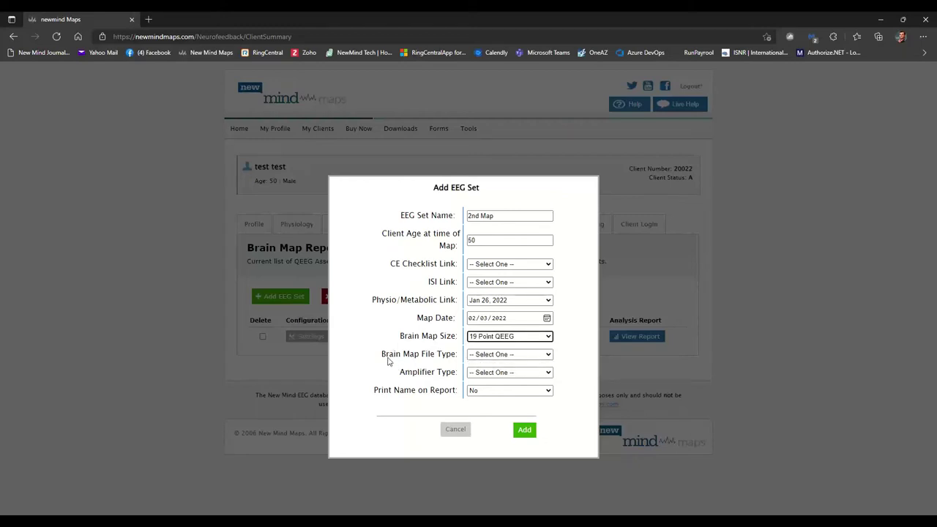
click(483, 356)
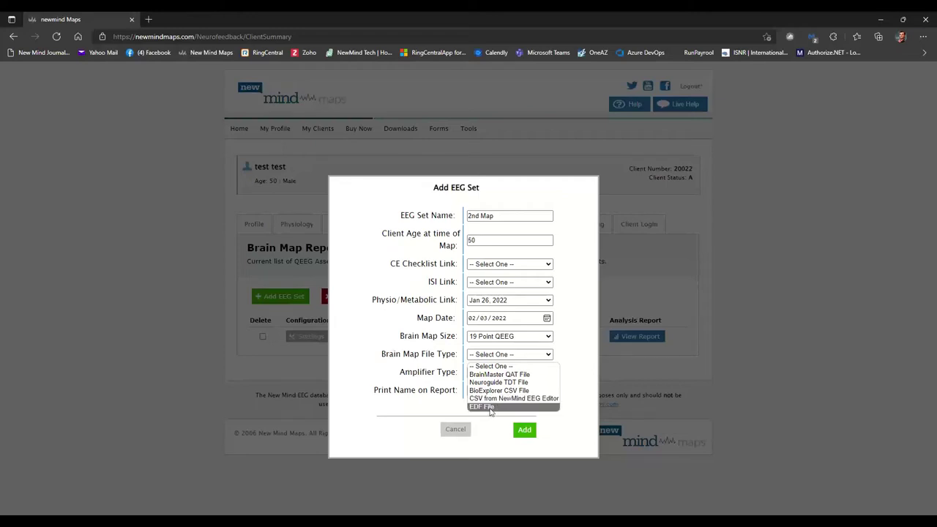
click(489, 407)
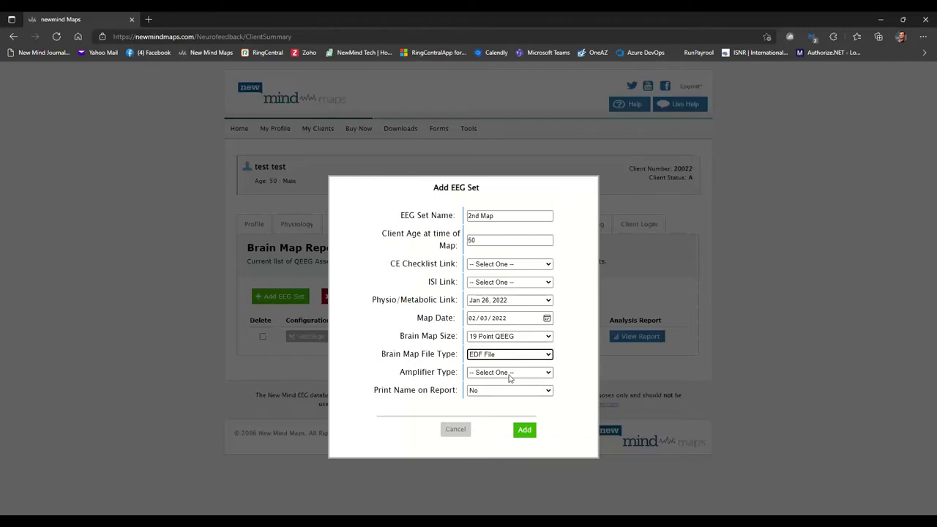
- Choose NewMind 4 Channel as the EEG set's amplifier type
click(511, 375)
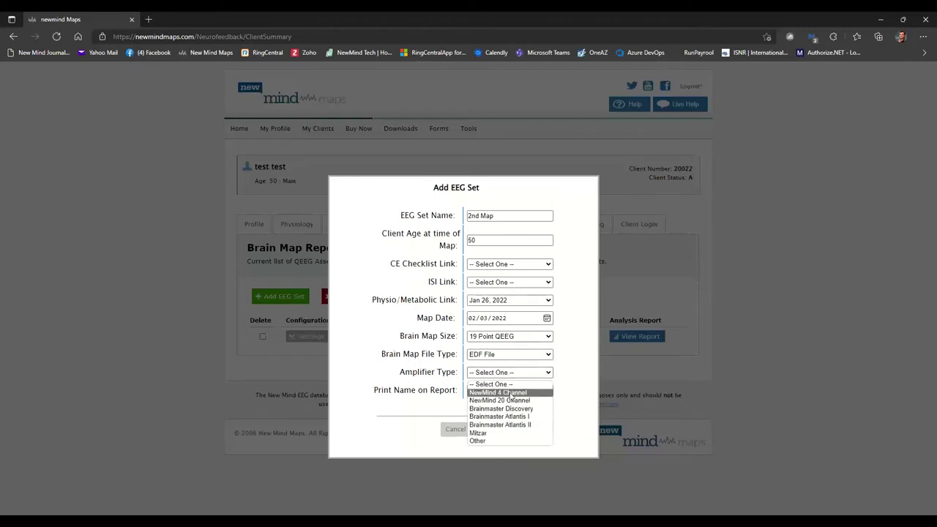
click(511, 393)
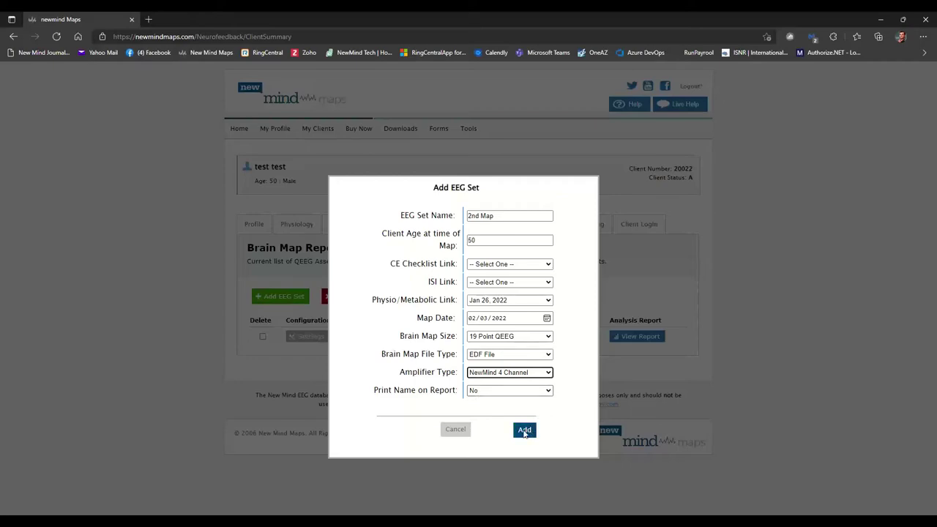
- Add the 2nd Map EEG set, then open its Eyes Closed Upload Map dialog
click(525, 431)
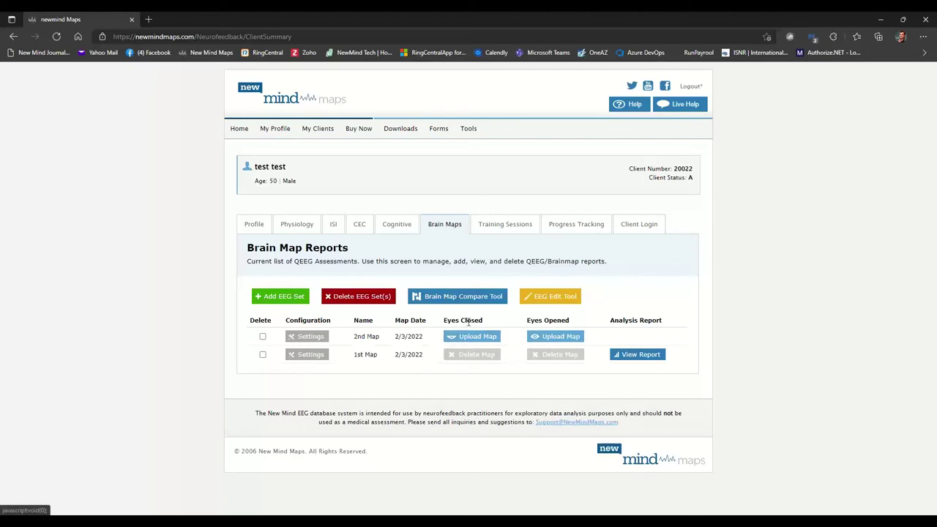
drag(446, 320, 485, 324)
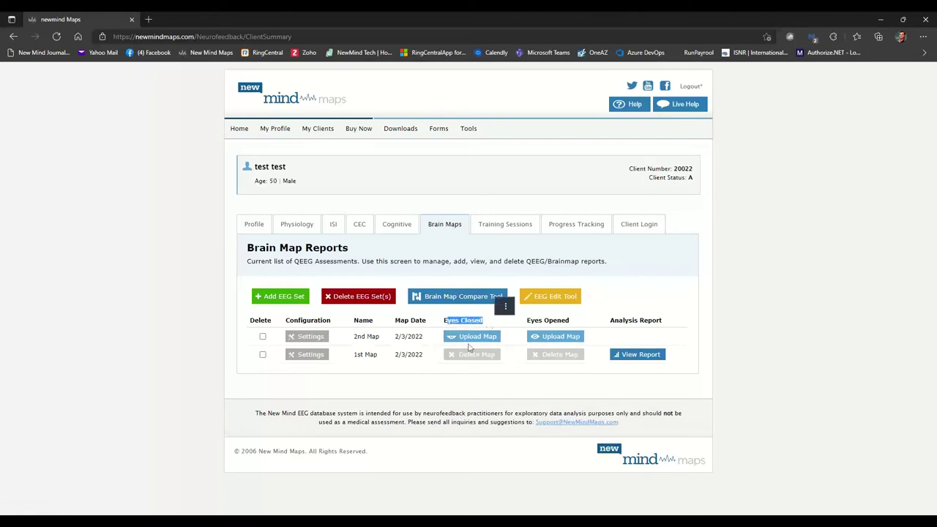
click(464, 341)
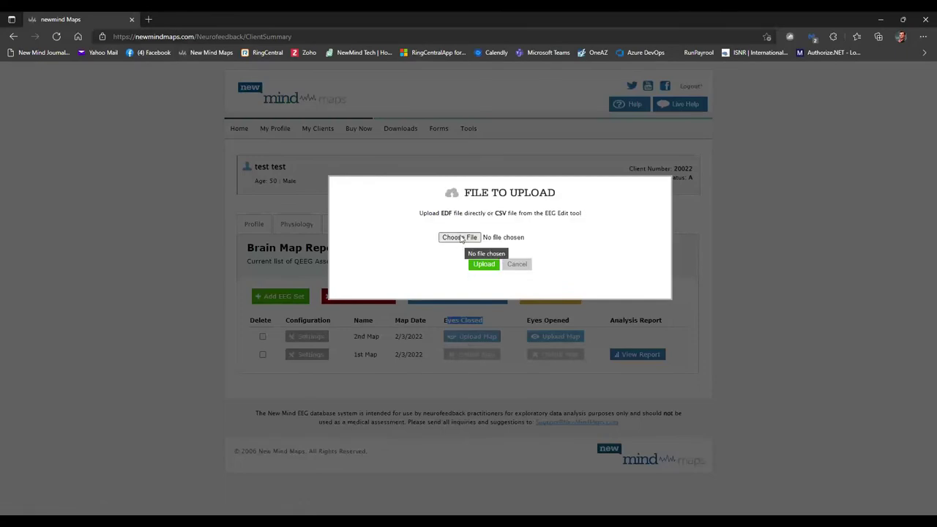
- Open the file picker for the eyes-closed upload and show the Desktop folder
click(459, 238)
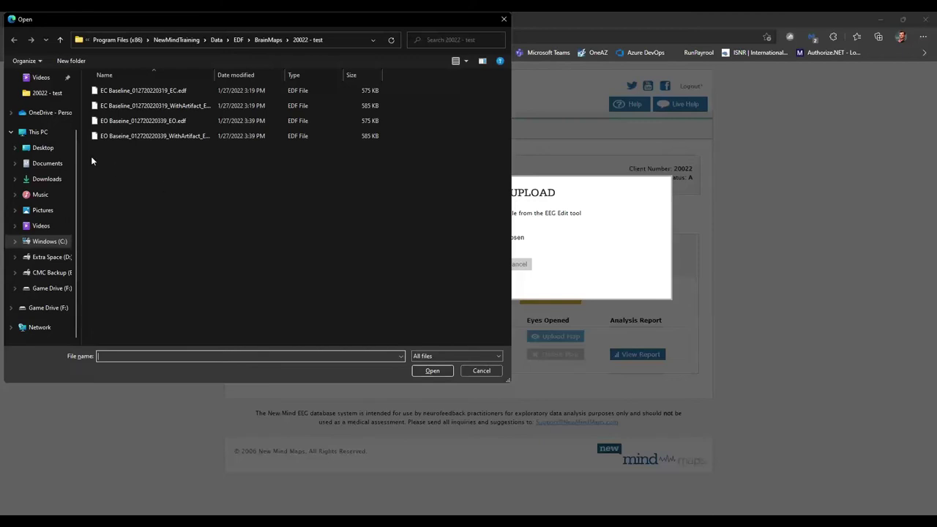
click(33, 149)
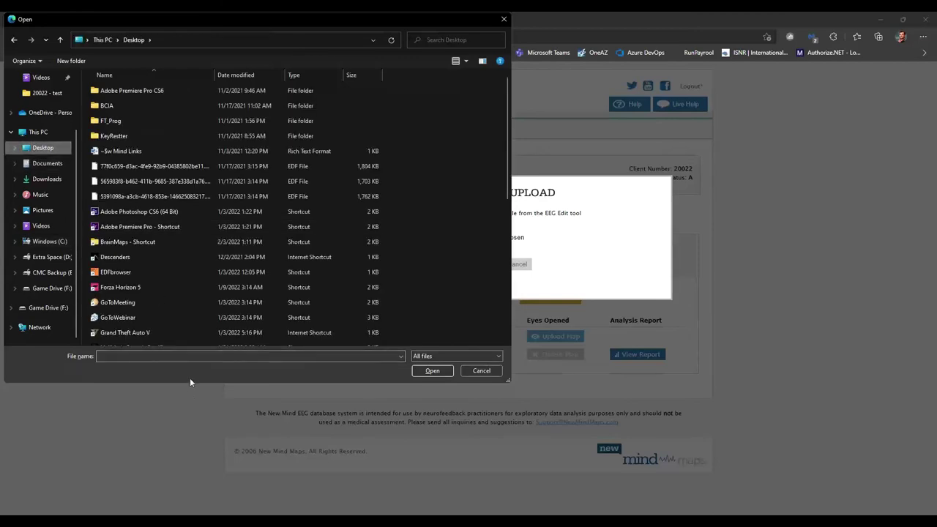
- Shorten the file picker and browse the C: drive into Program Files (x86)
drag(188, 382, 188, 289)
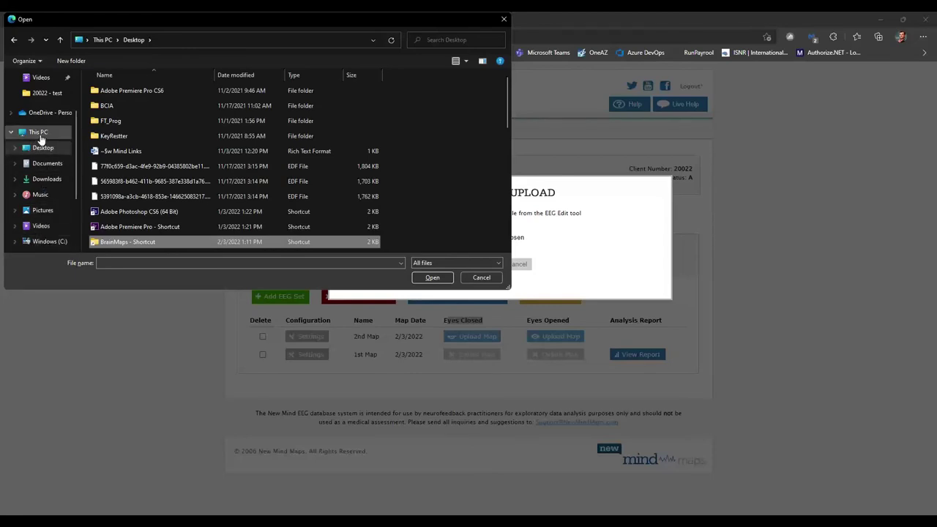
click(42, 242)
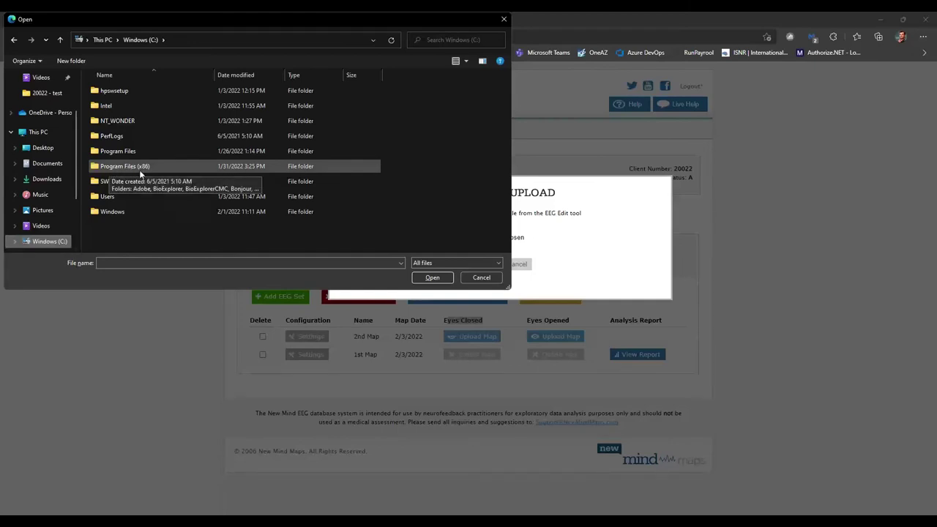
double_click(125, 168)
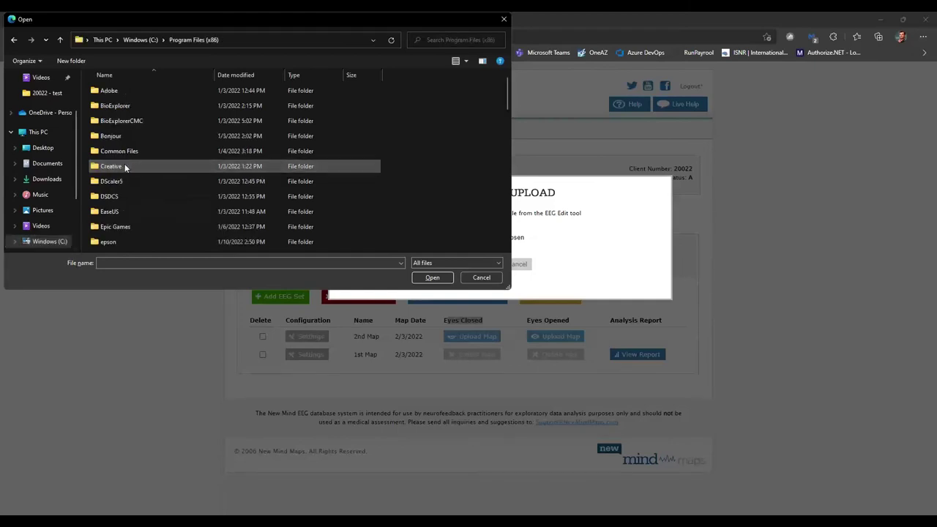
scroll(135, 172, down, 4)
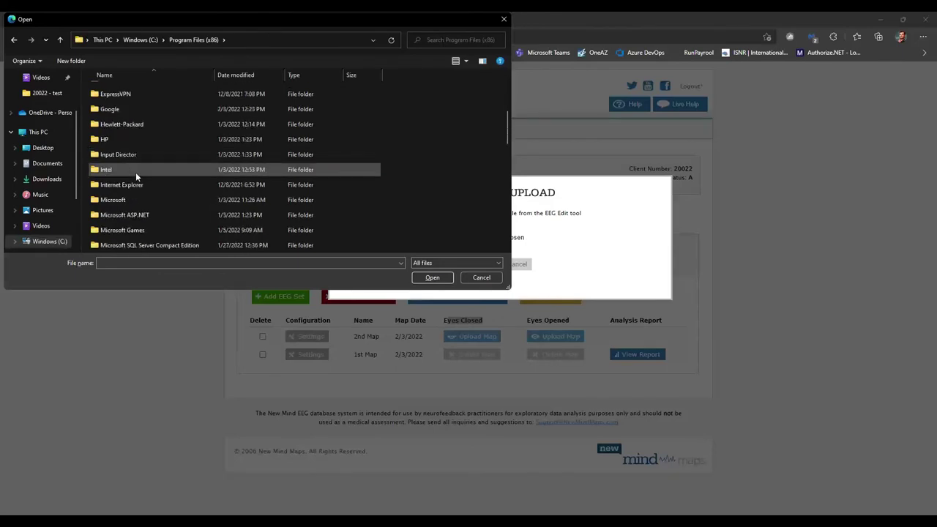
scroll(134, 165, down, 6)
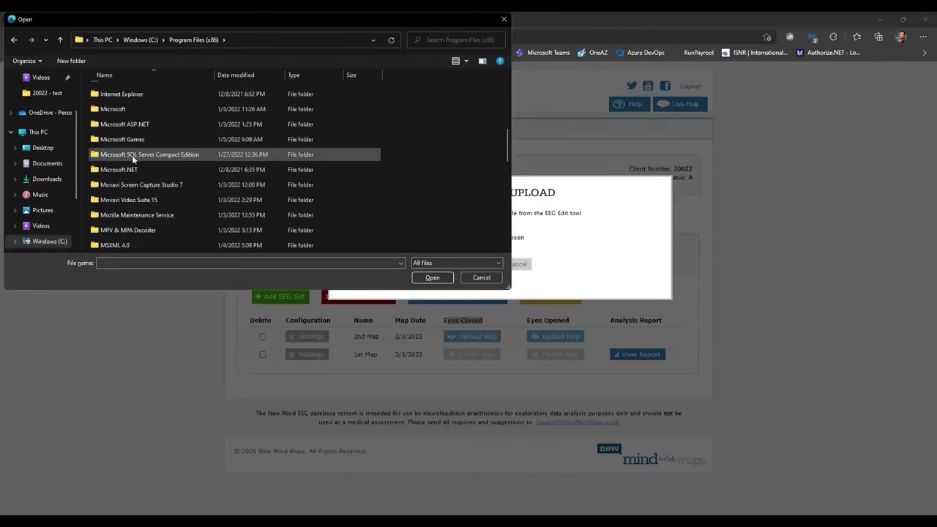
scroll(132, 169, down, 1)
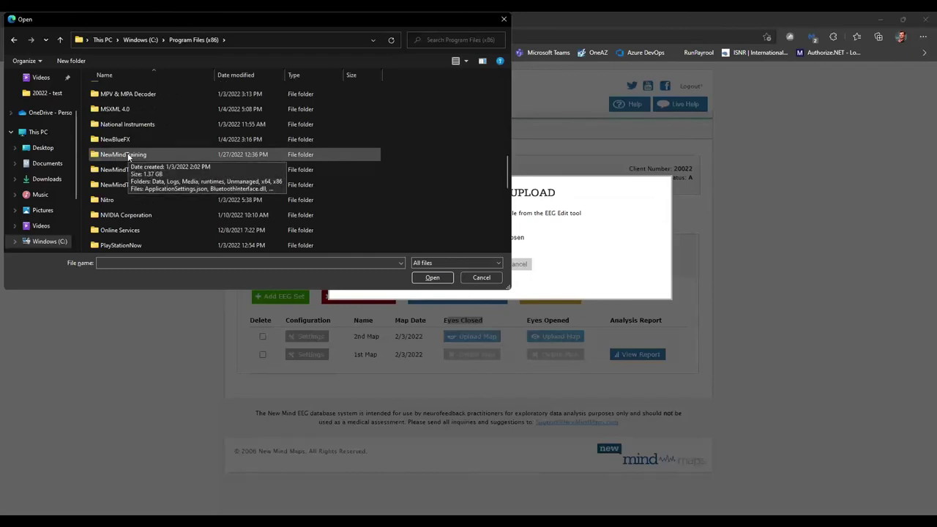
- Open NewMindTraining > Data > EDF > BrainMaps and then the client's test folder
double_click(128, 154)
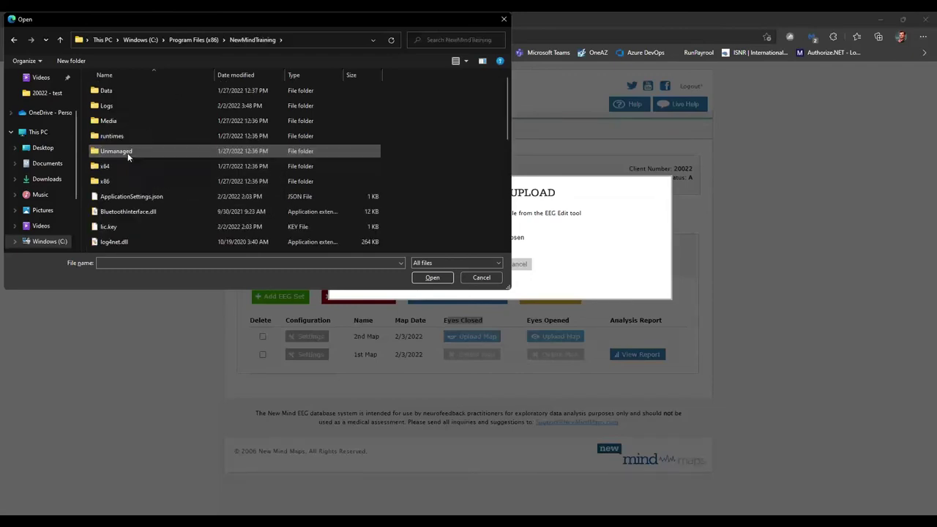
double_click(107, 92)
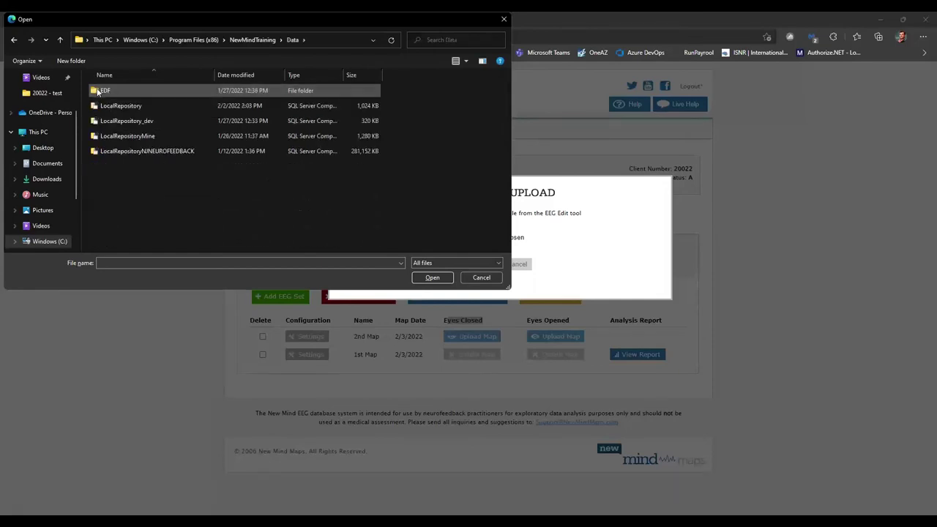
double_click(111, 92)
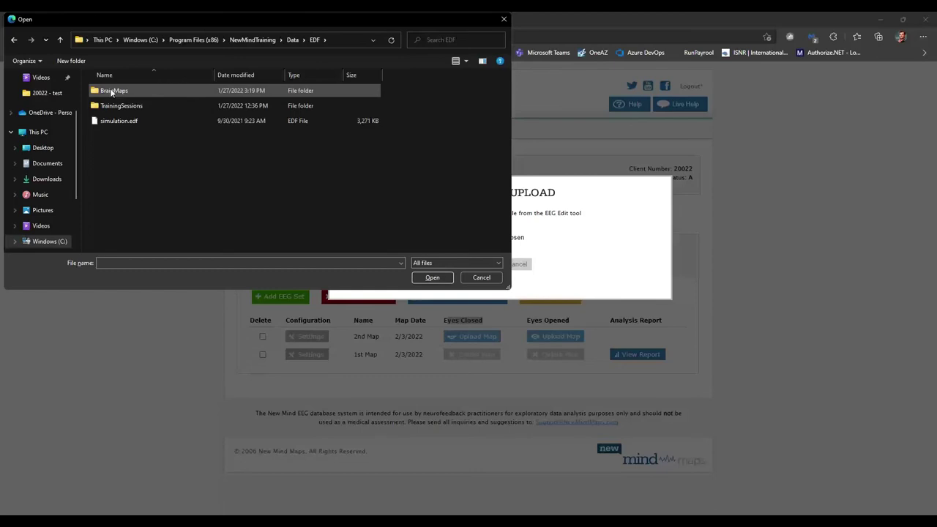
double_click(112, 91)
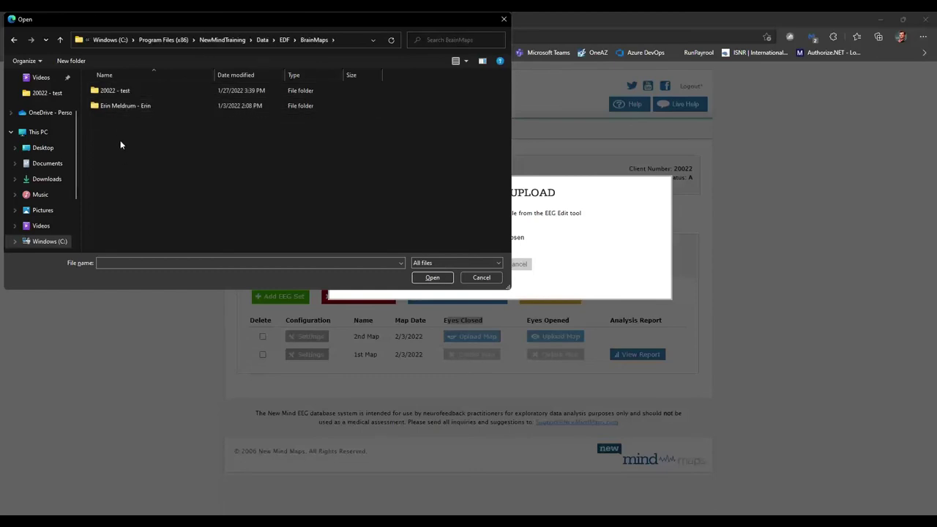
click(110, 92)
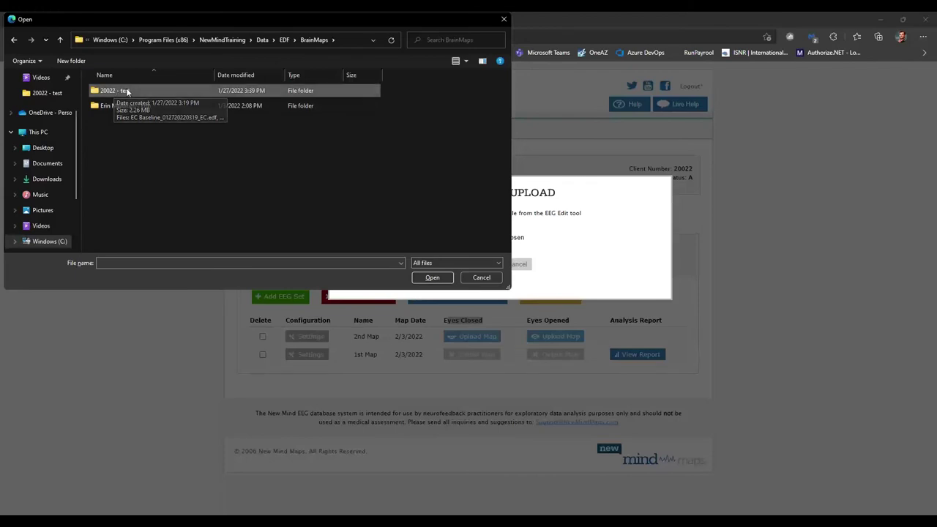
double_click(127, 91)
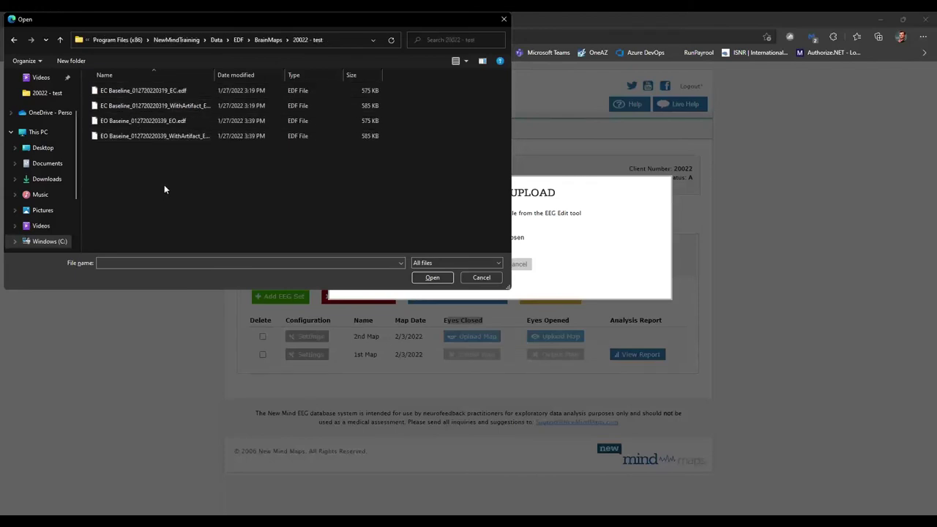
click(160, 92)
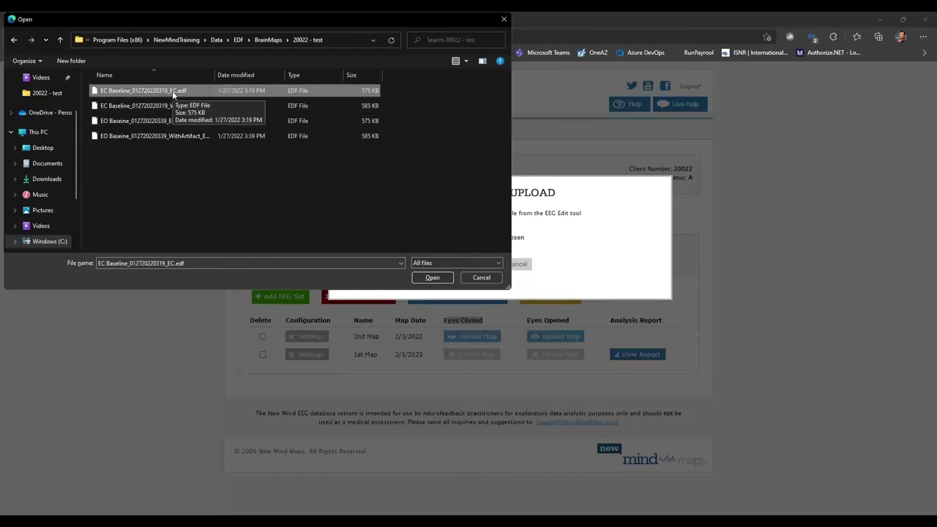
click(124, 107)
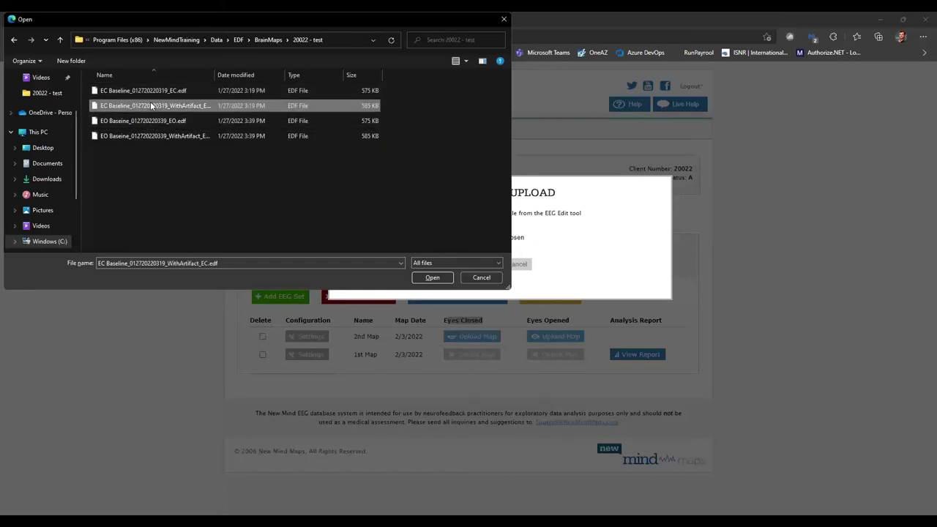
click(156, 136)
click(147, 107)
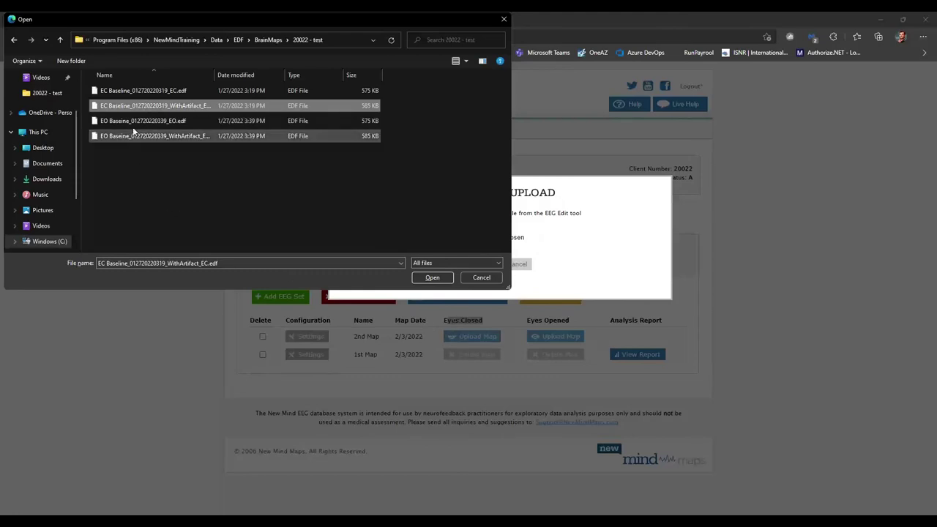
double_click(150, 91)
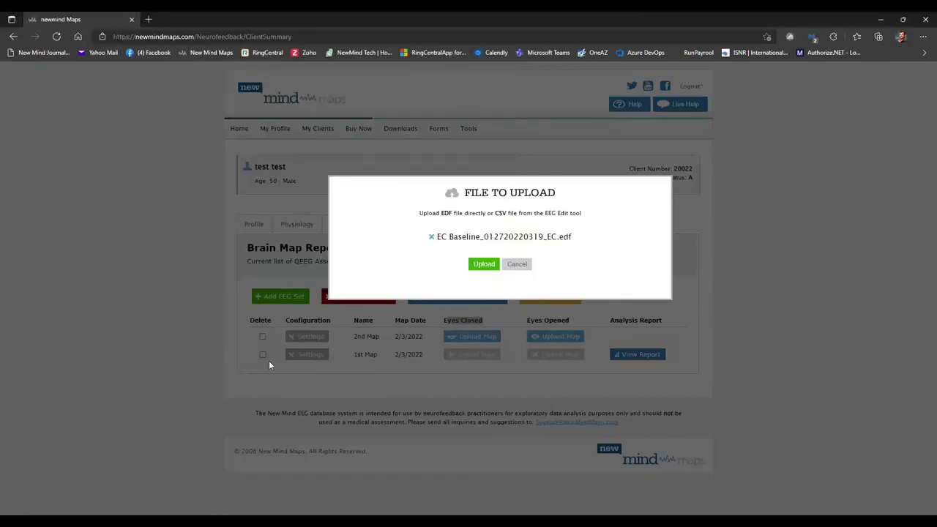
click(484, 265)
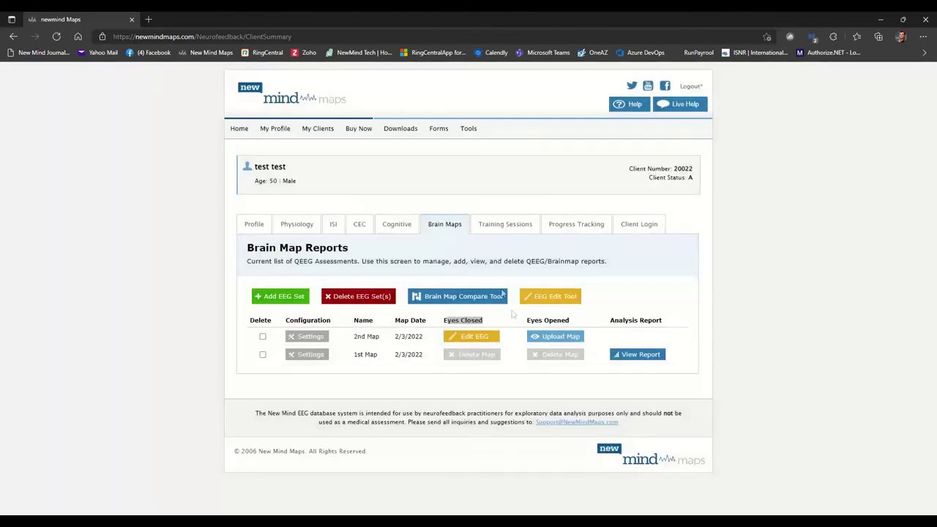
click(552, 338)
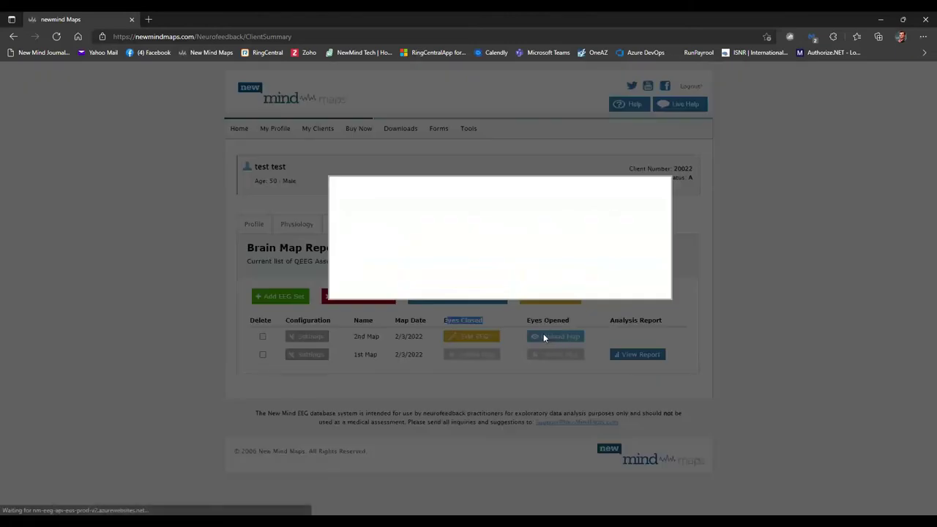
click(457, 239)
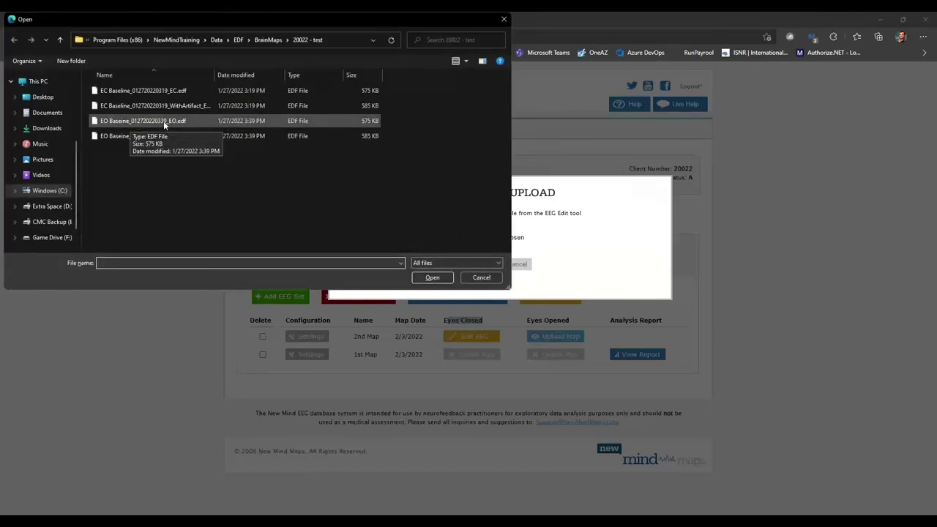
double_click(159, 122)
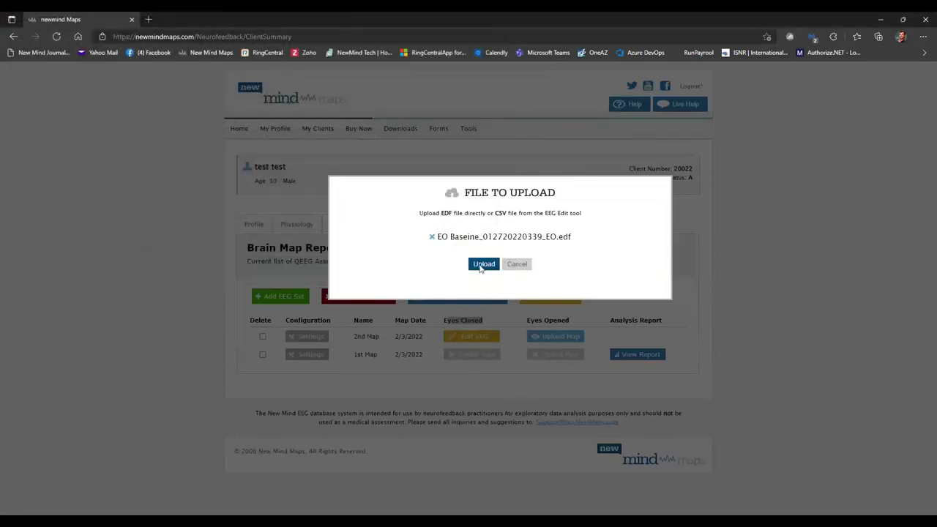
click(481, 266)
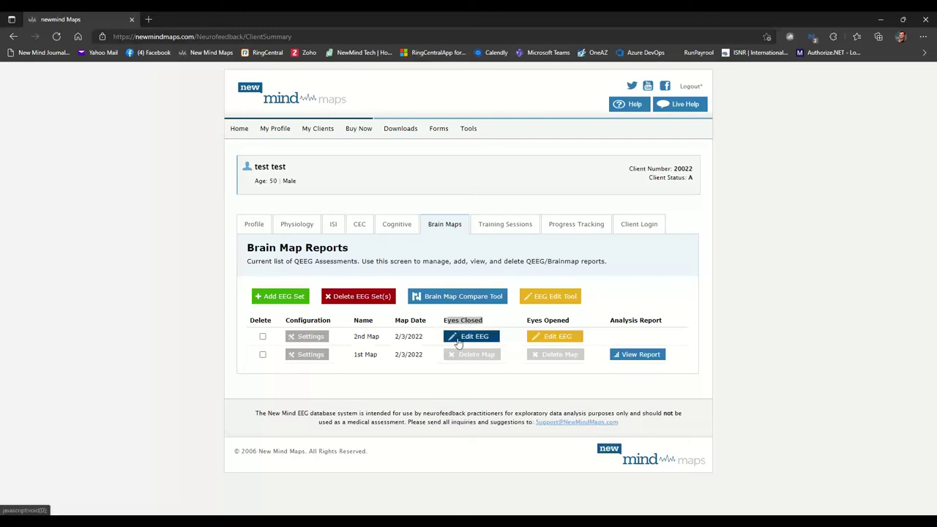
click(459, 341)
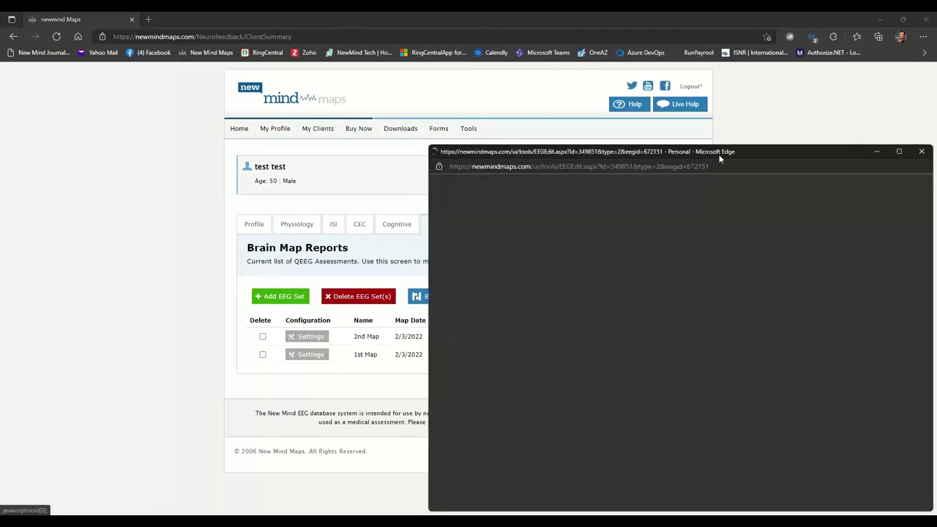
- Maximize the EEG Edit Tool and accept all eyes-closed data with Select All Data
double_click(753, 151)
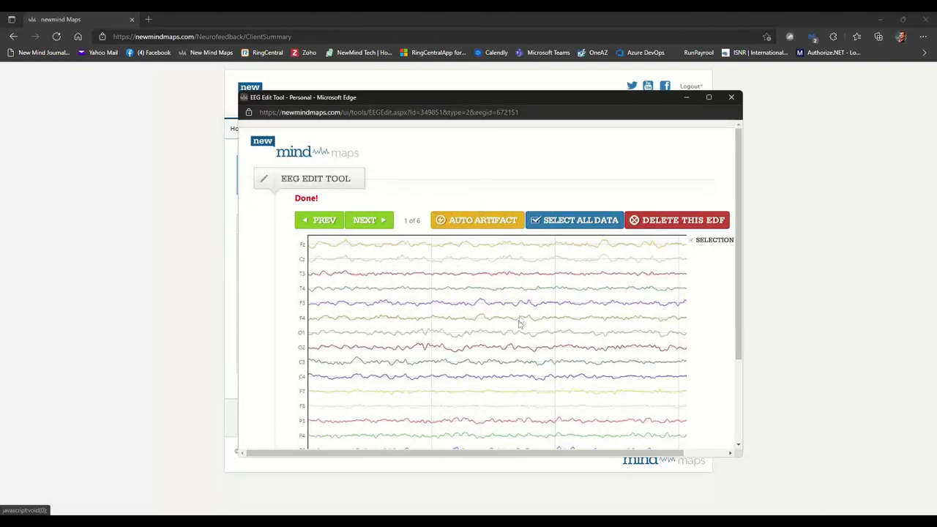
click(564, 222)
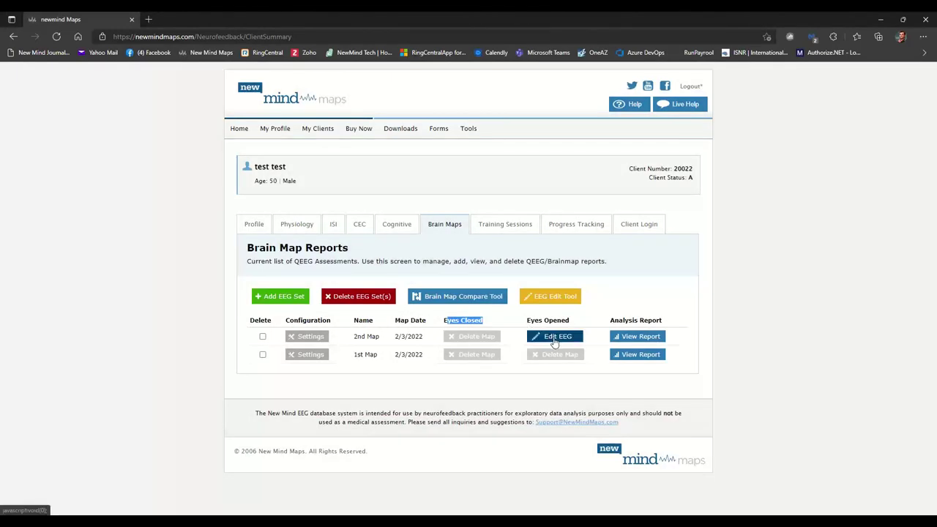
- Open the 2nd Map's eyes-open EEG in the Edit Tool and accept all its data
click(586, 324)
click(549, 338)
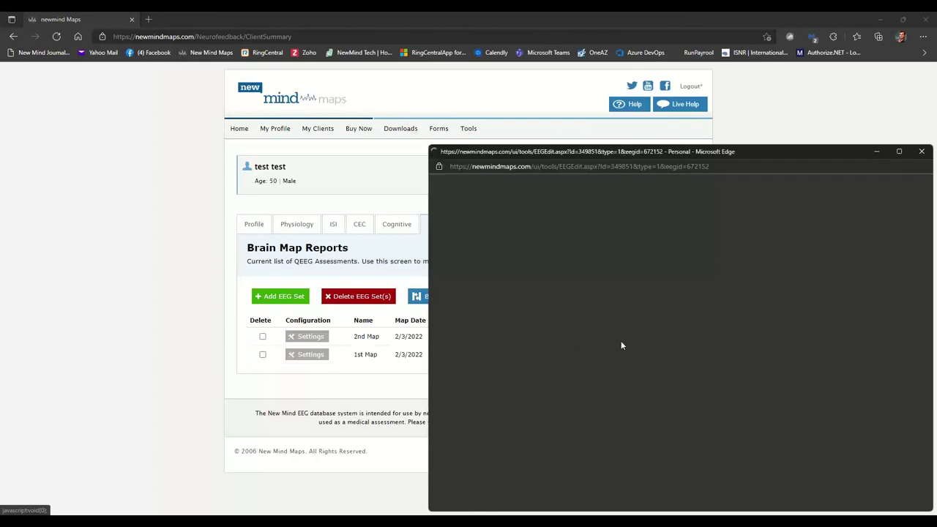
drag(768, 151, 542, 100)
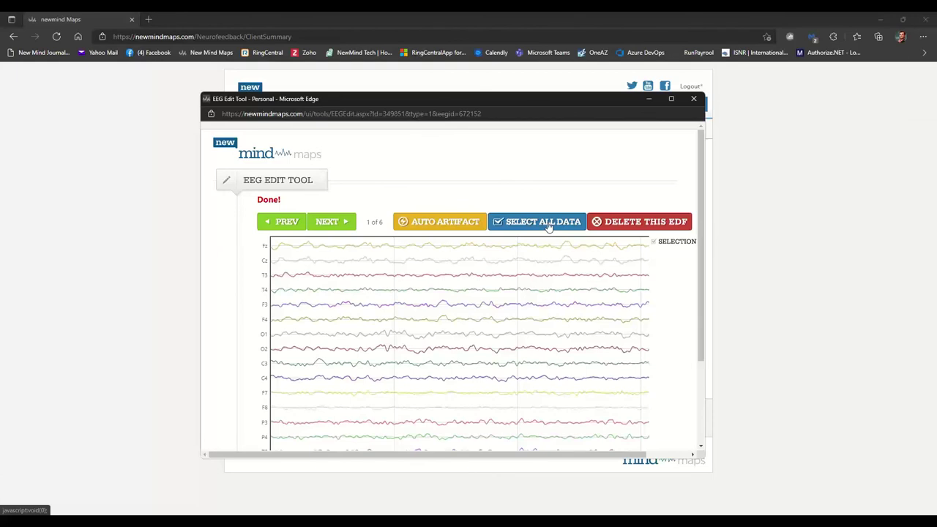
click(547, 226)
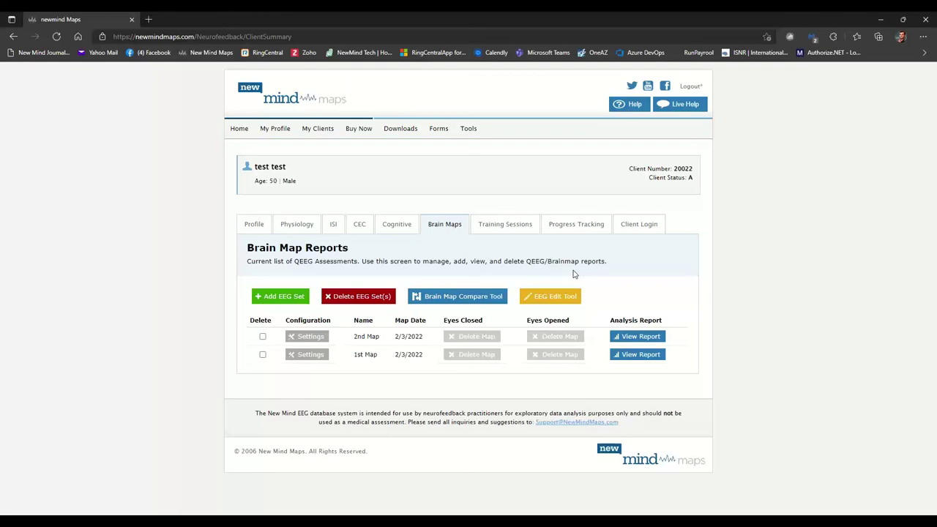
- Open the 2nd Map report's Protocols page, scrolled to eyes-open two-channel protocols 19 and 18
click(643, 340)
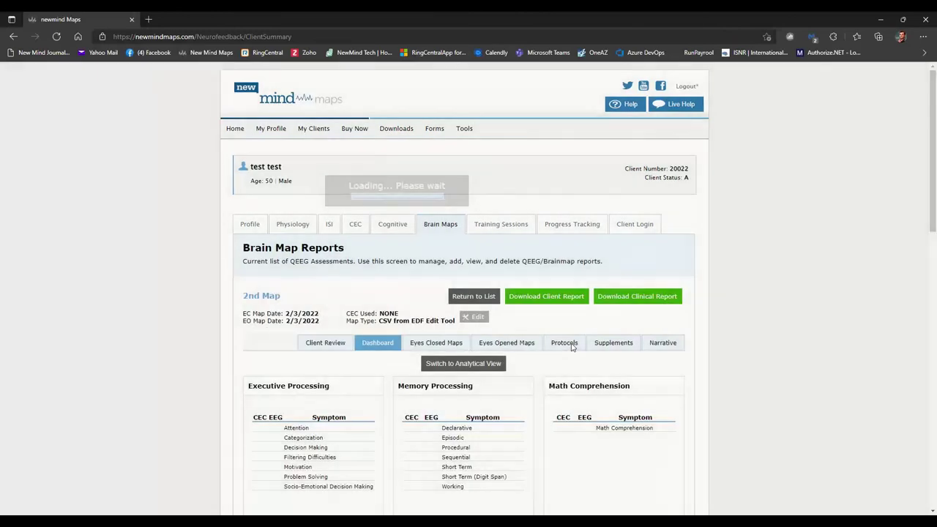
click(572, 345)
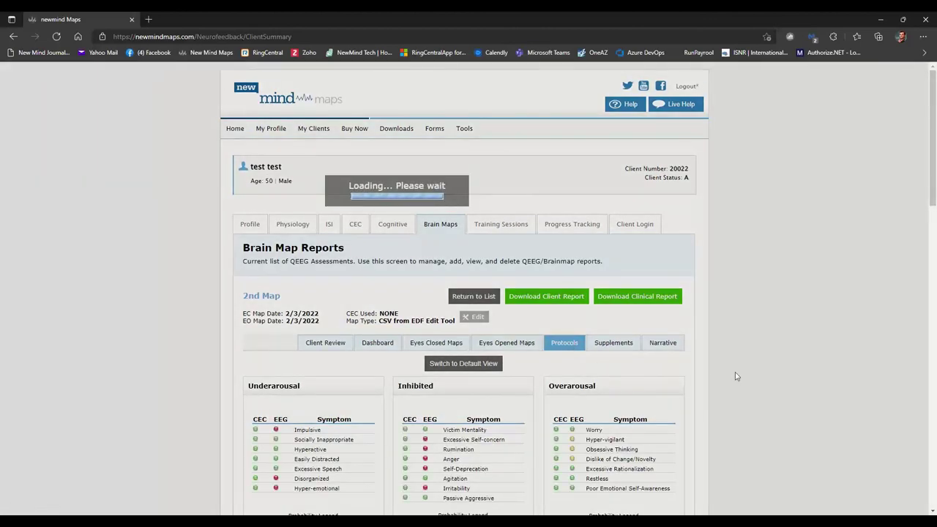
scroll(787, 359, down, 1)
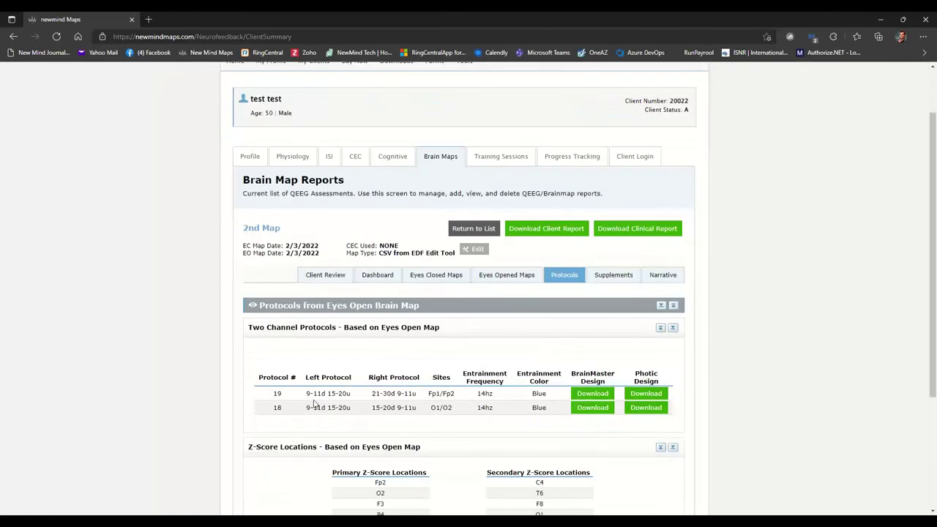